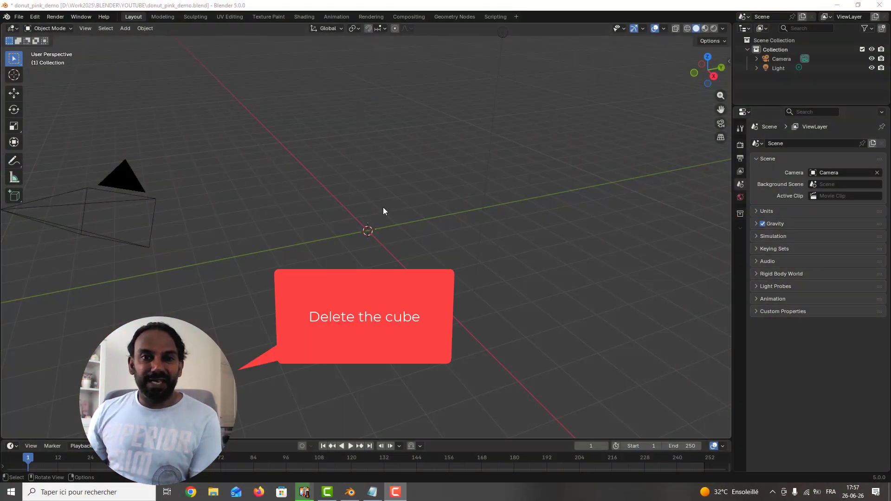
Step: Add a torus mesh at the centre of the scene
click(380, 220)
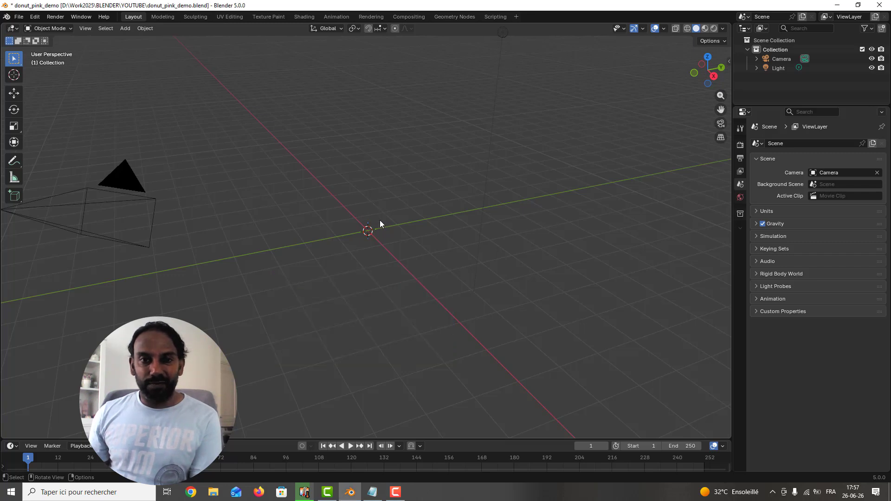
key(shift+a)
mouse_move(376, 233)
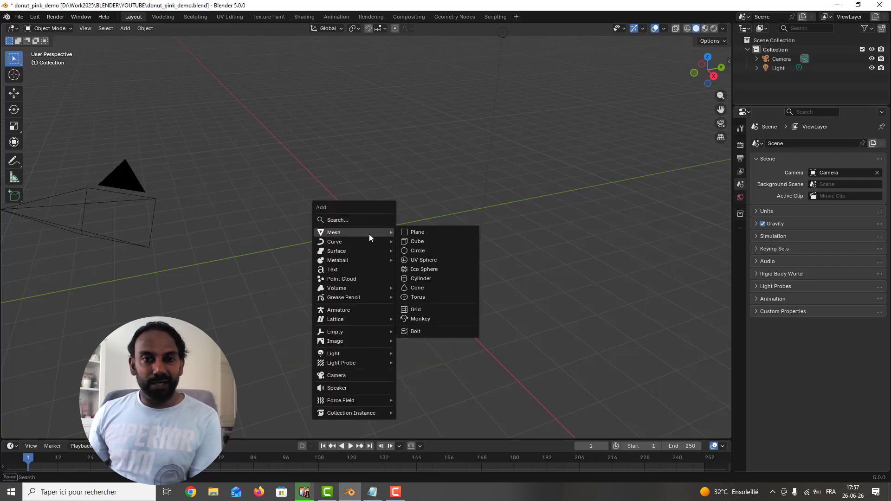
click(431, 297)
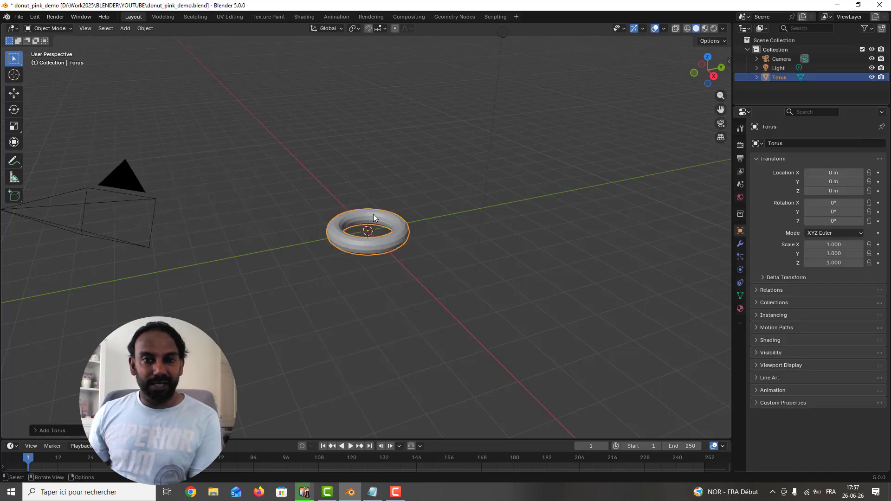
Step: Set the new torus's major radius to 0.5 m and deselect it
click(56, 431)
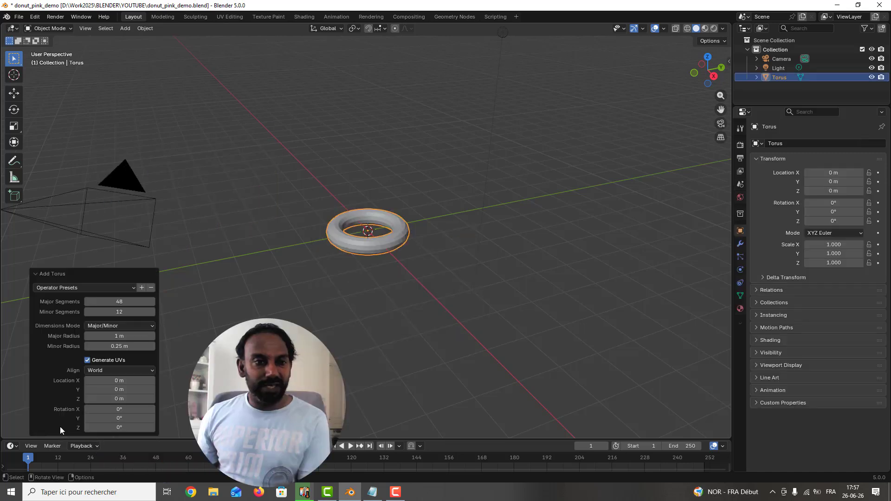
click(127, 336)
text(0.5)
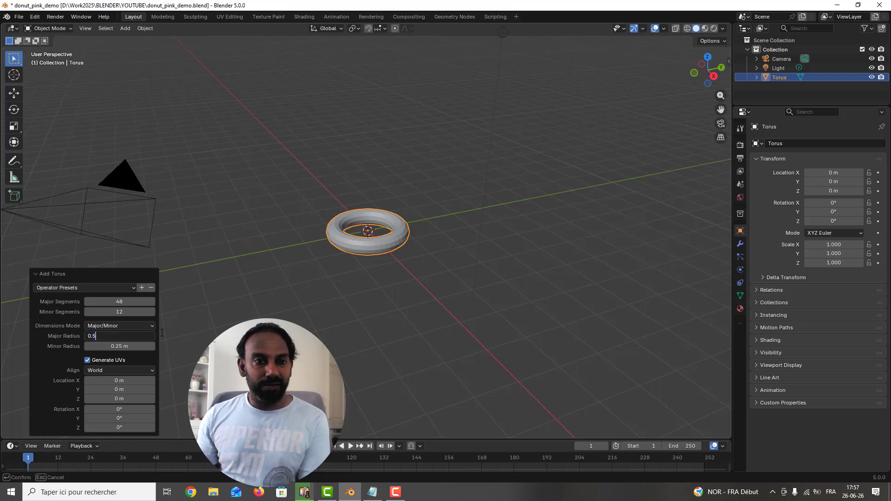
key(Return)
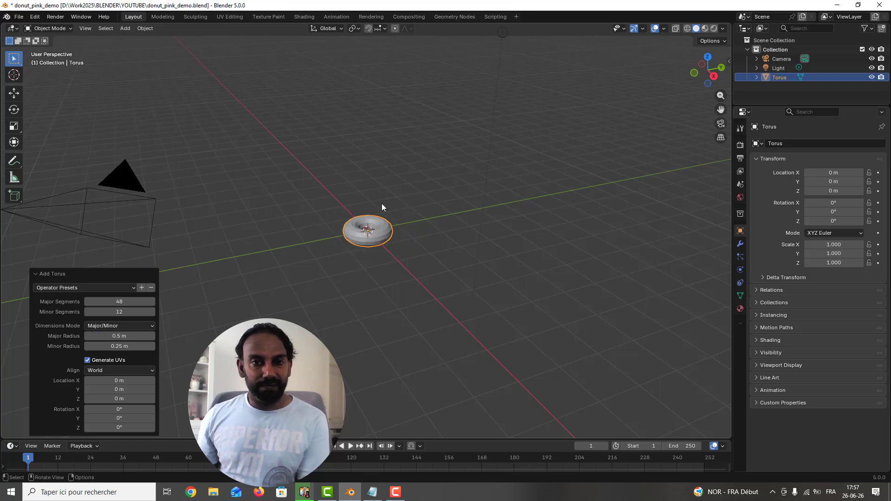
scroll(382, 203, up, 2)
click(464, 216)
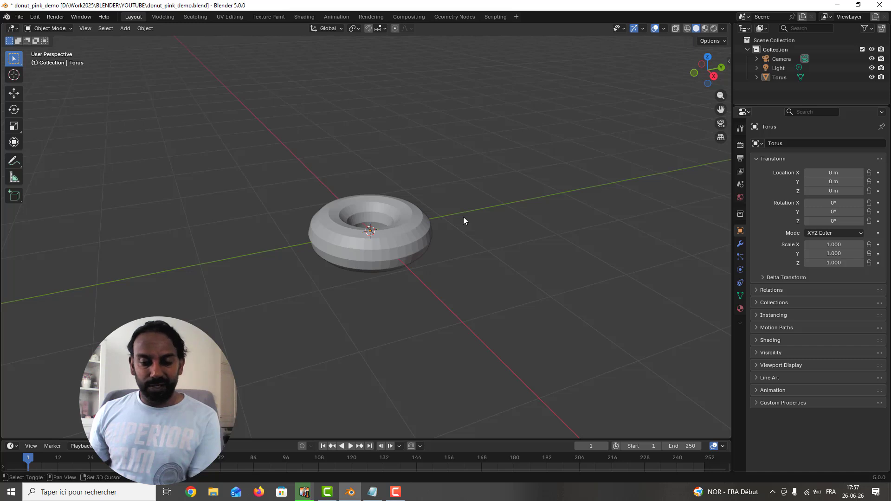
Step: Add a second torus mesh at the same spot as the first
key(shift+a)
mouse_move(464, 217)
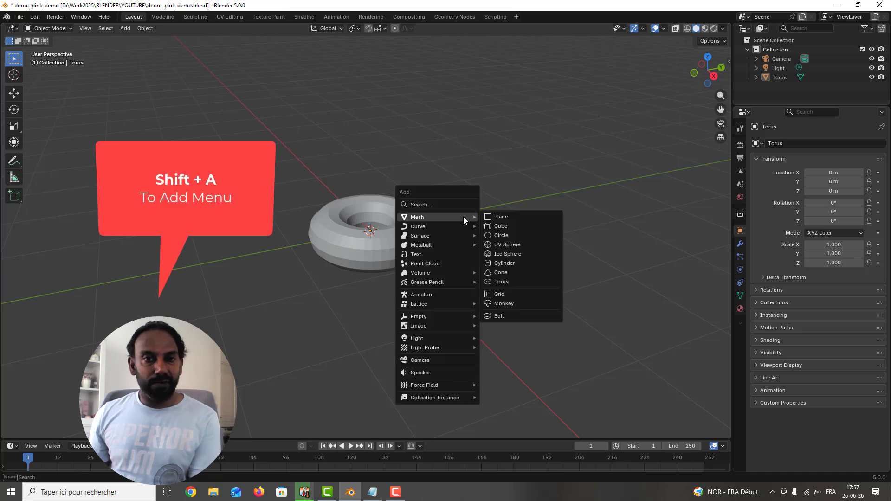
click(519, 284)
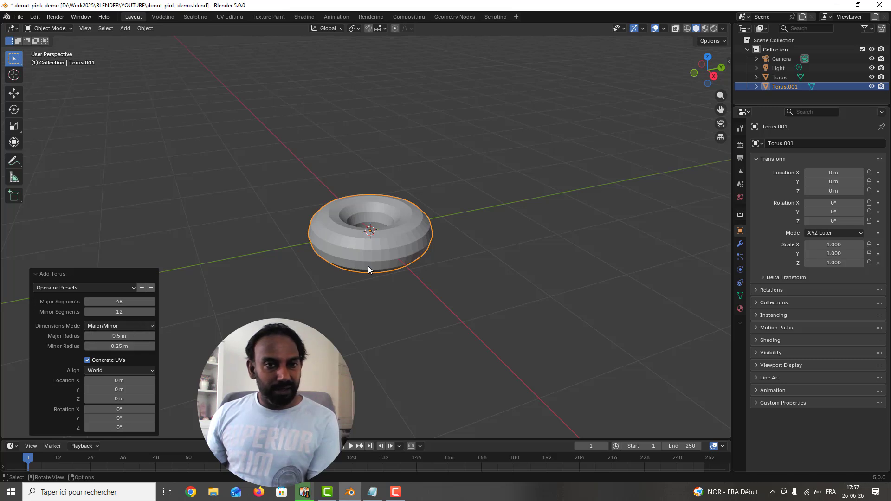
Step: Set the second torus's major radius to 1 m
click(131, 337)
text(1)
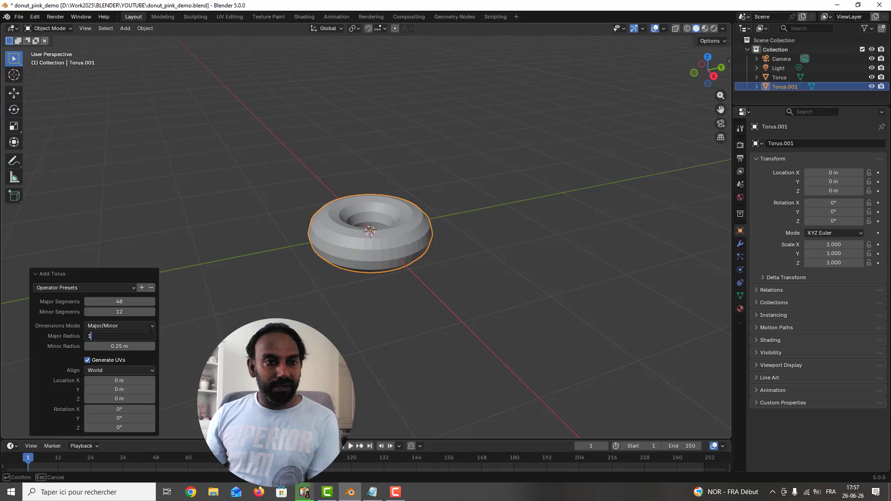
key(Return)
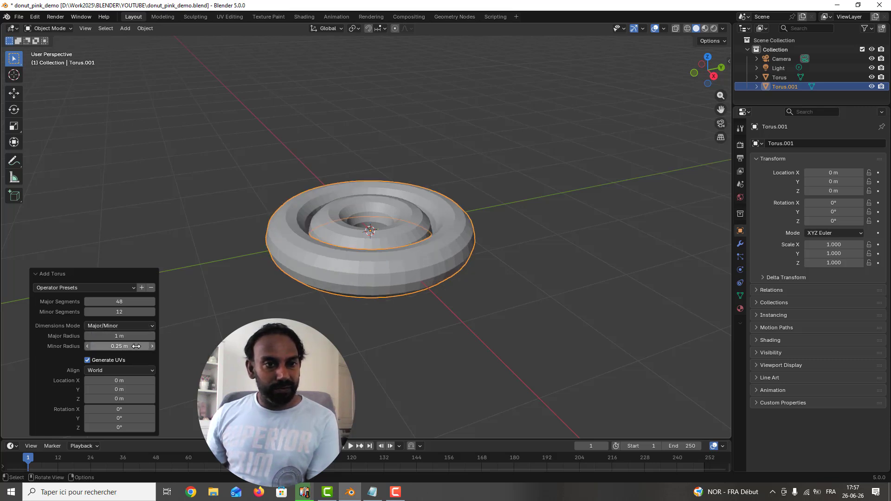
Step: Give the second torus a minor radius of 0.16 m and a major radius of 0.5 m
drag(136, 346, 101, 347)
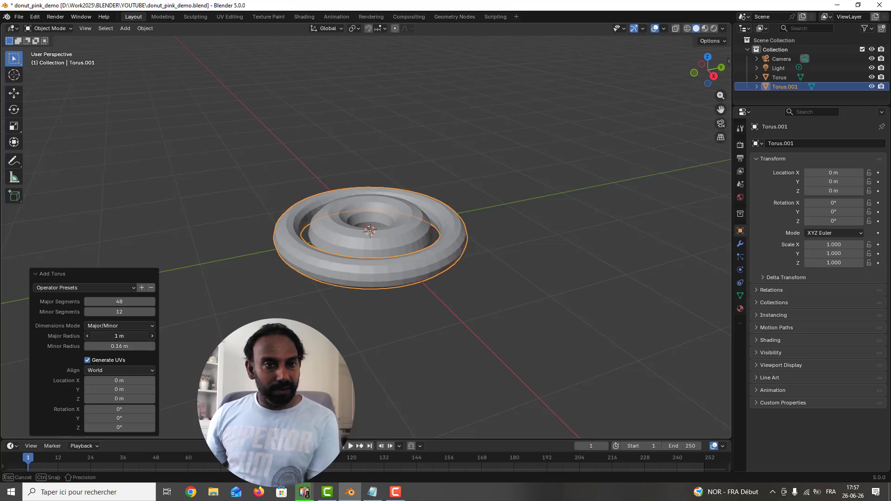
click(139, 336)
text(0.5)
key(Return)
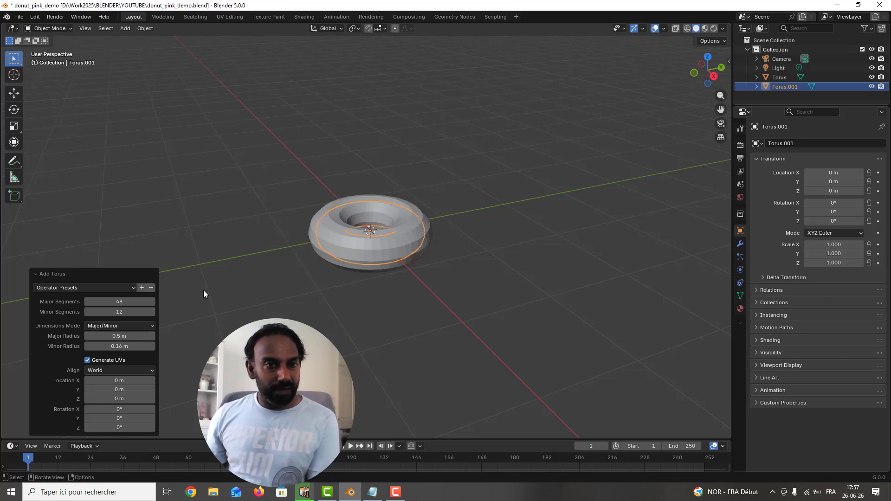
Step: Move the thinner torus up along the Z axis by about 0.38 m so it sits on the thicker one
click(494, 197)
key(ctrl+z)
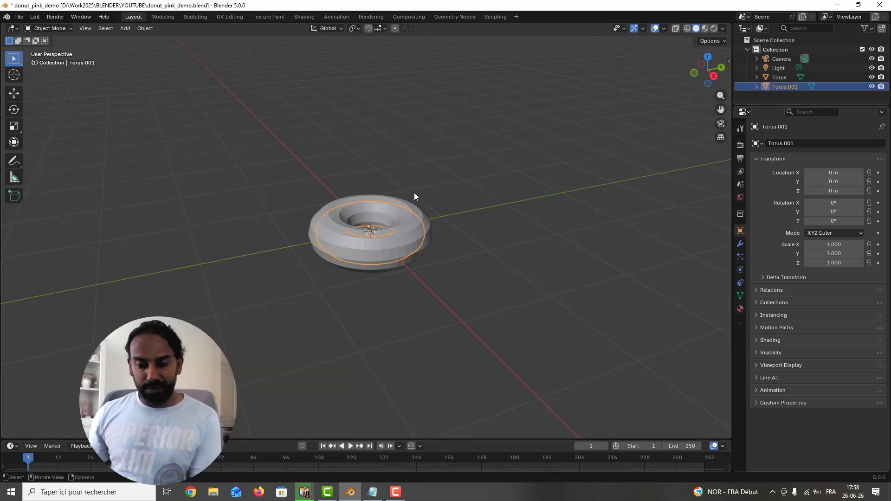
key(g)
key(z)
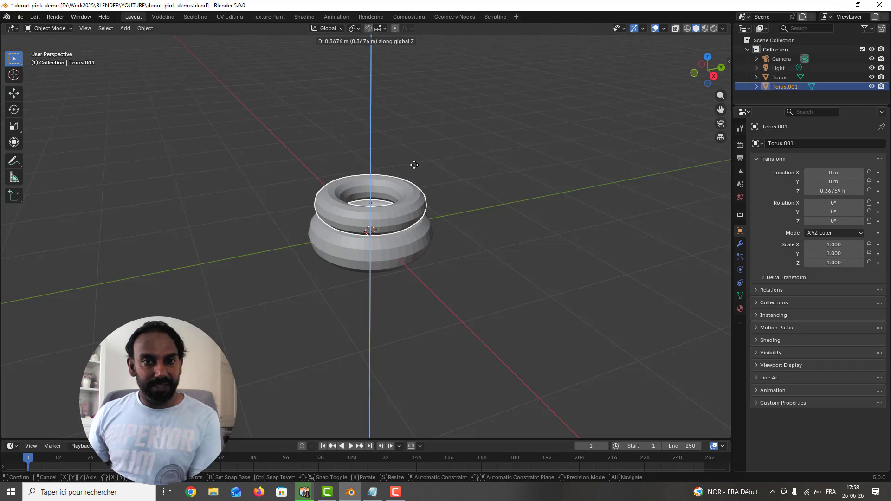
click(414, 168)
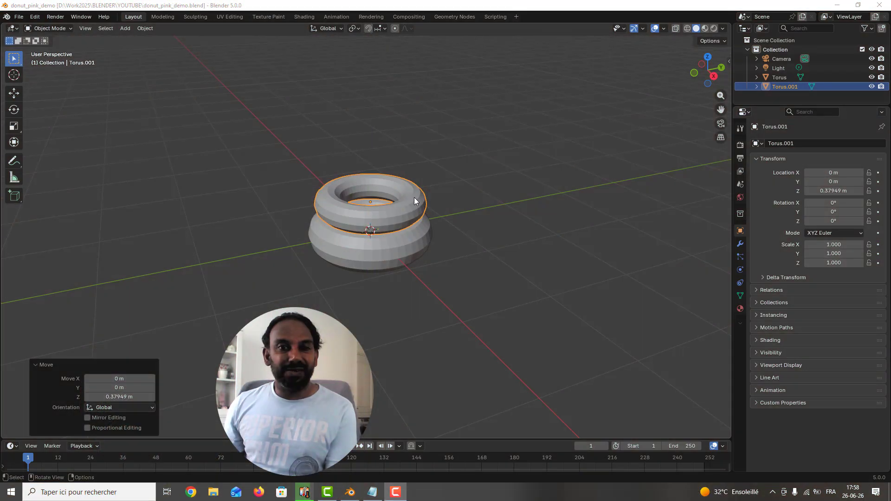
Step: Apply a level 2 subdivision surface to the upper torus and then to the lower torus
click(414, 198)
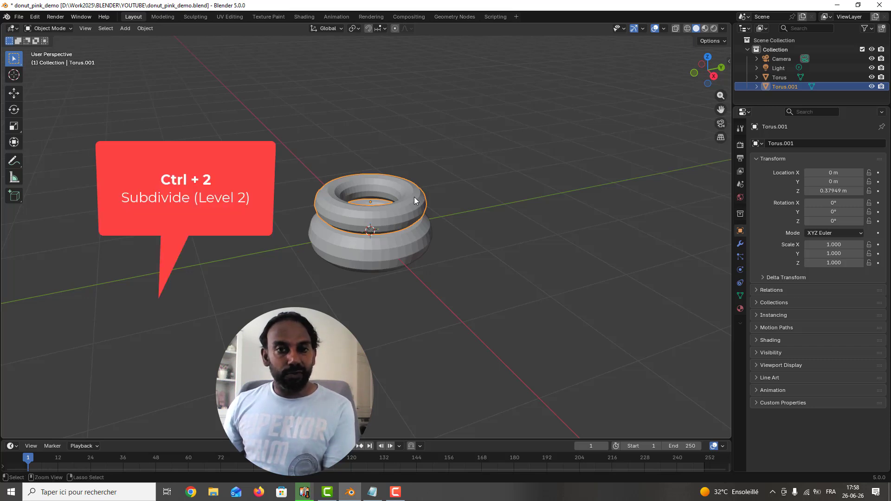
key(ctrl+2)
click(414, 231)
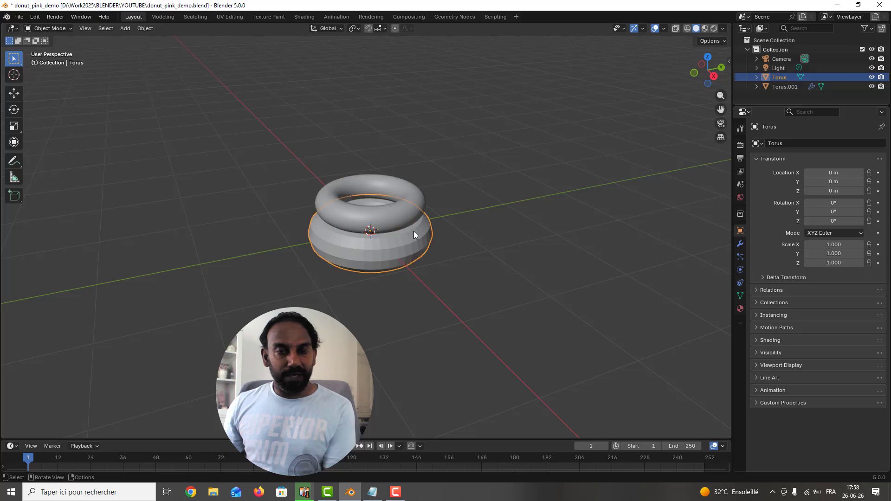
key(ctrl+2)
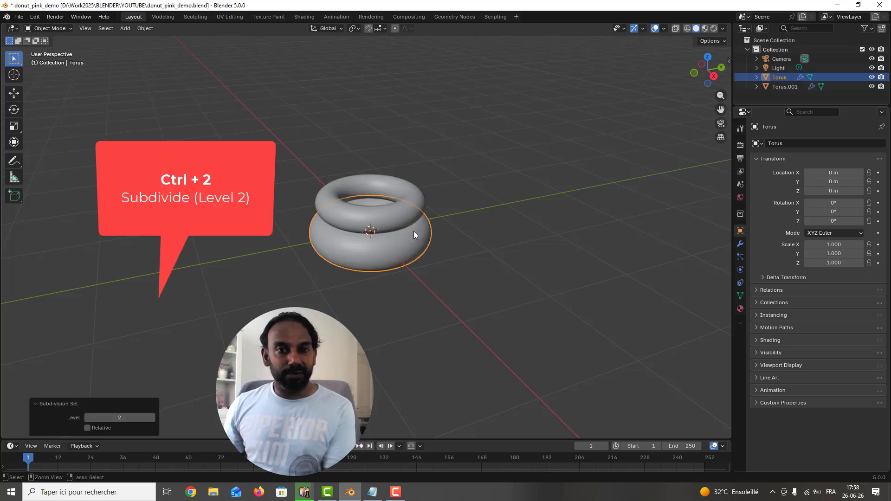
Step: Apply the Quick Liquid effect to the upper torus
click(413, 196)
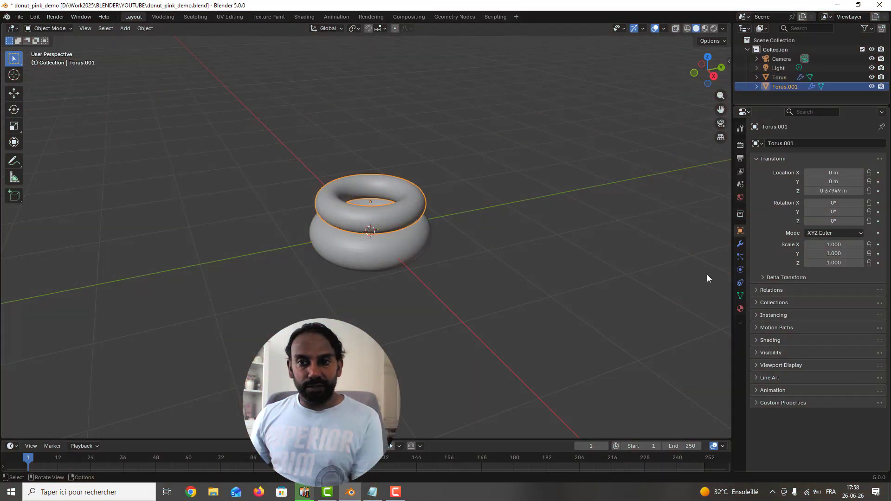
click(144, 28)
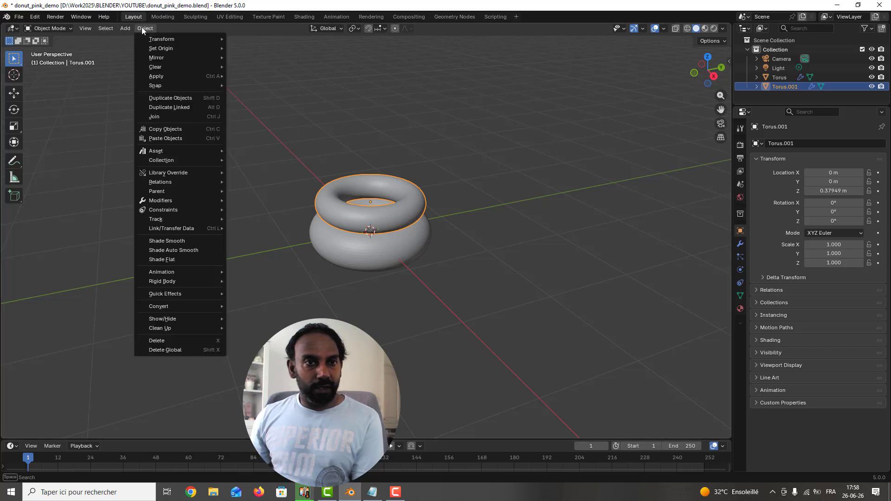
mouse_move(190, 292)
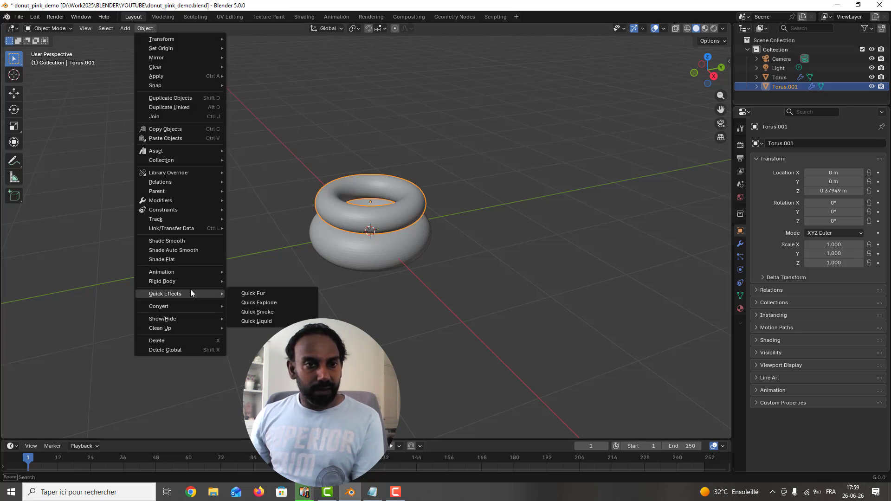
click(261, 321)
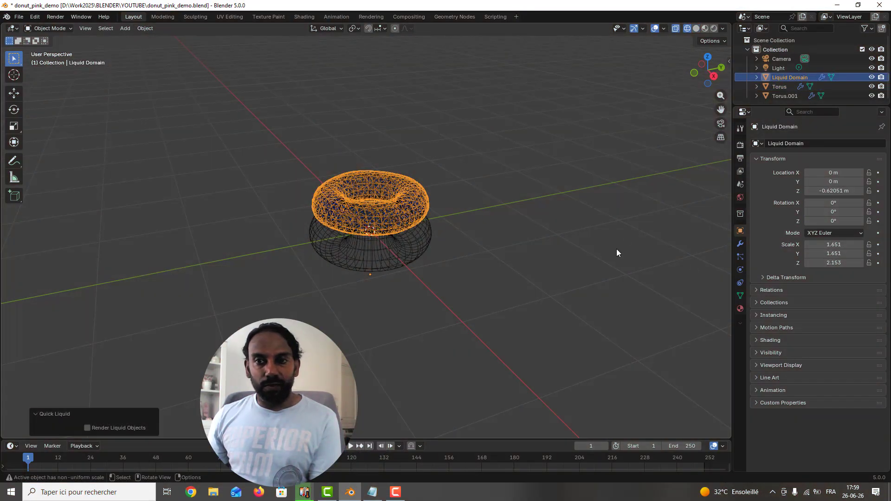
Step: Set the liquid domain's resolution divisions to 38 in its fluid physics settings
click(740, 270)
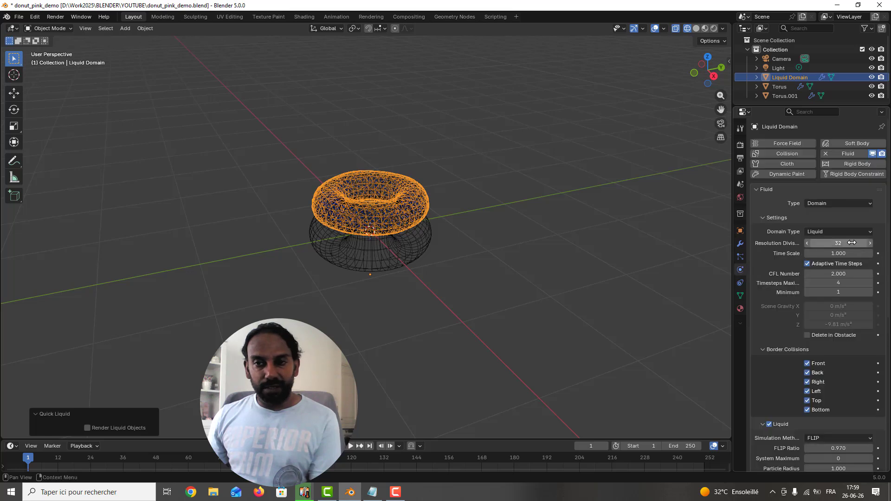
double_click(838, 243)
text(38)
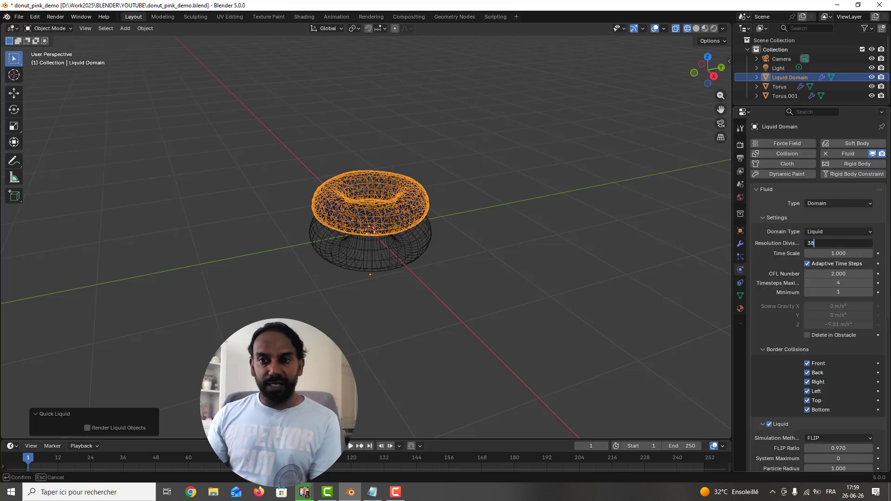
key(Return)
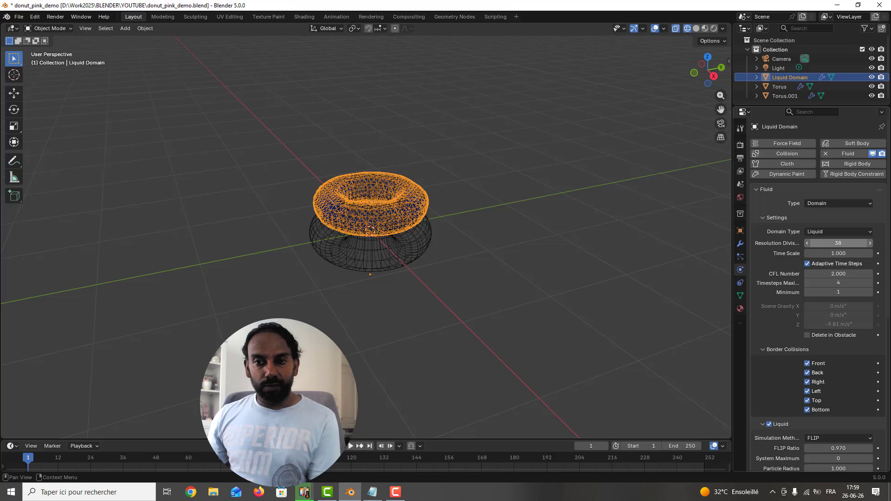
Step: Enable fluid physics on the lower torus and set its type to Effector
click(468, 238)
click(409, 239)
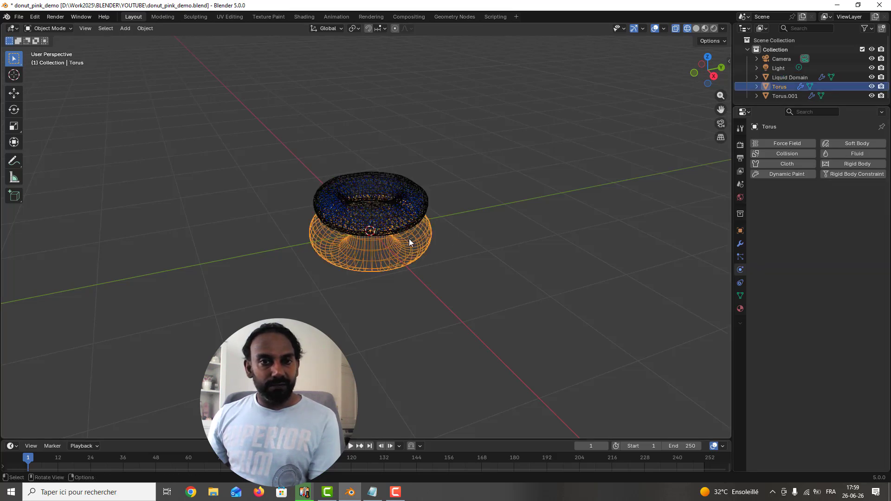
click(871, 158)
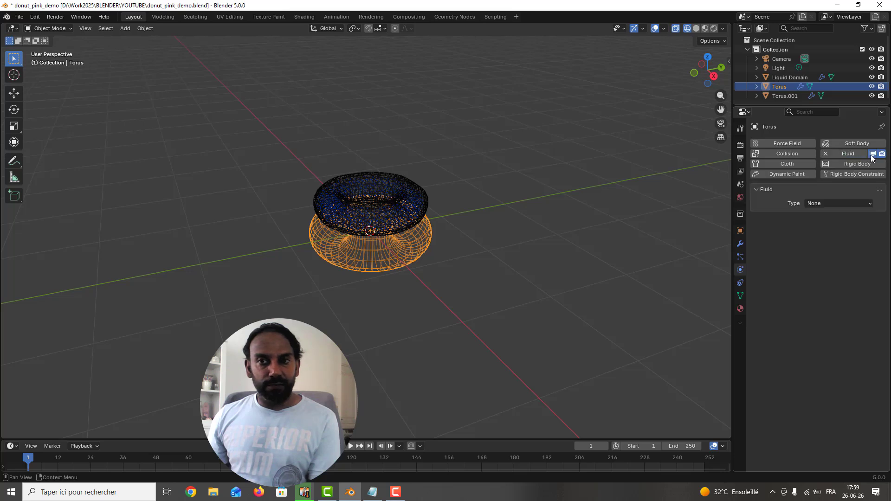
click(843, 203)
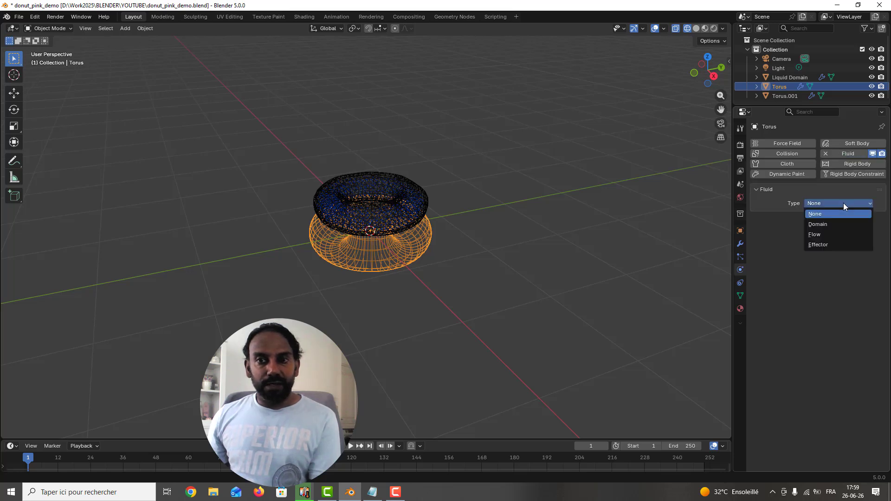
click(823, 245)
click(827, 243)
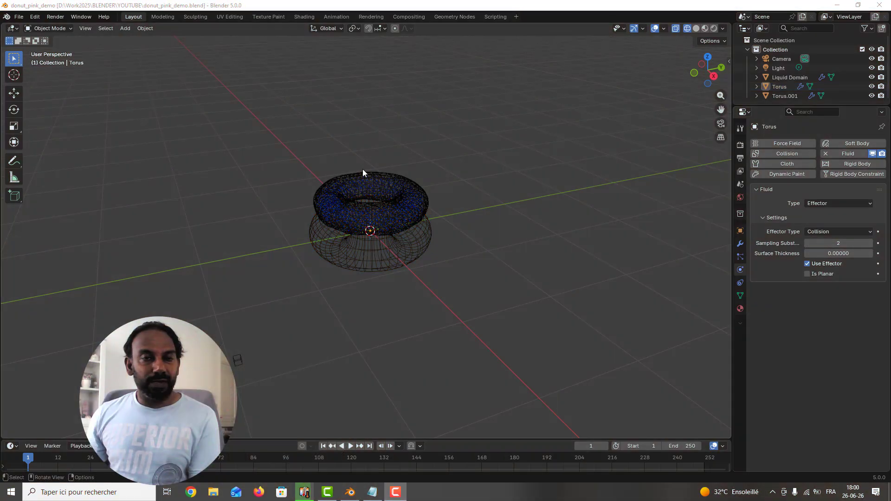
Step: Play the liquid simulation and stop it around frame 12
click(350, 446)
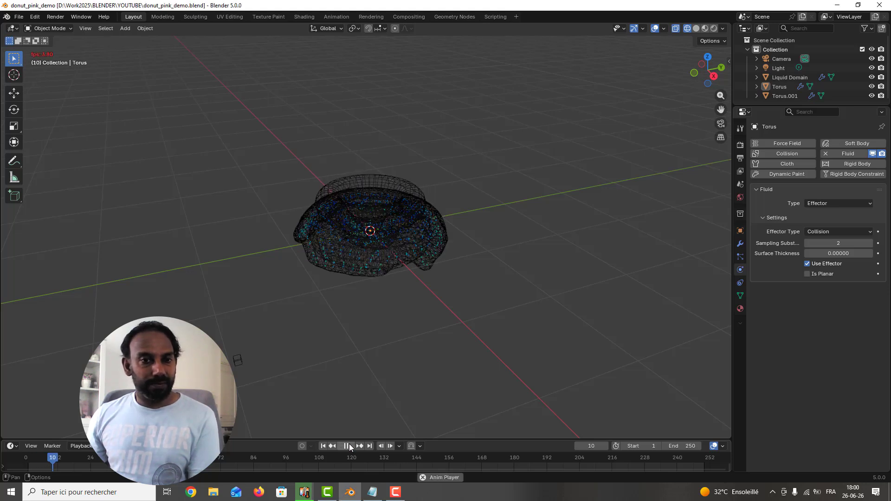
click(349, 447)
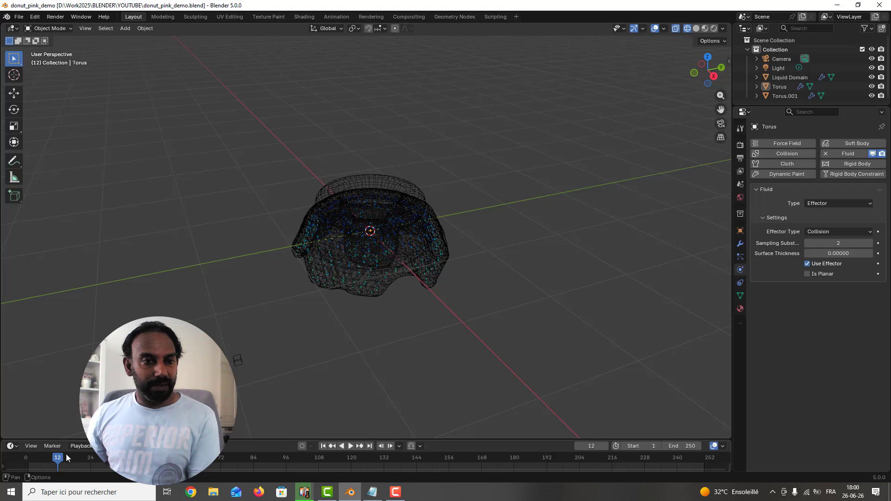
Step: Show the scene in solid shading and set the timeline to frame 7, where the liquid drapes over the lower torus
mouse_move(53, 459)
mouse_down()
mouse_move(40, 455)
mouse_move(50, 447)
mouse_up()
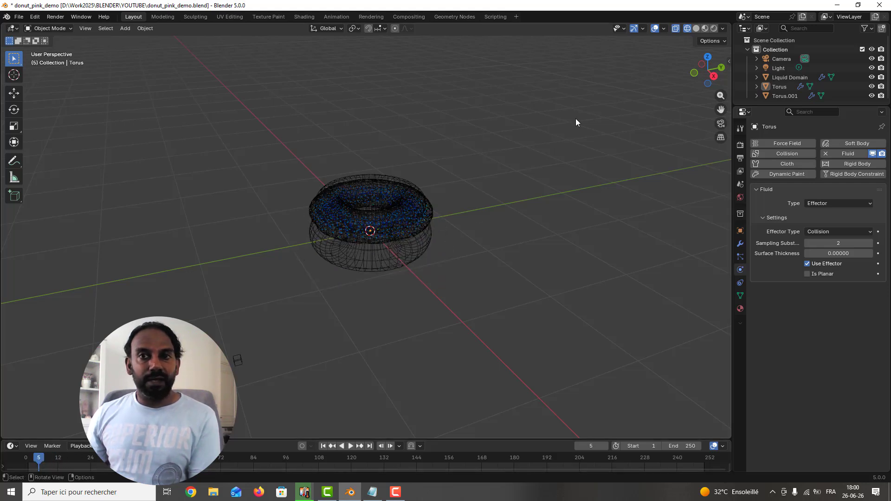
click(697, 28)
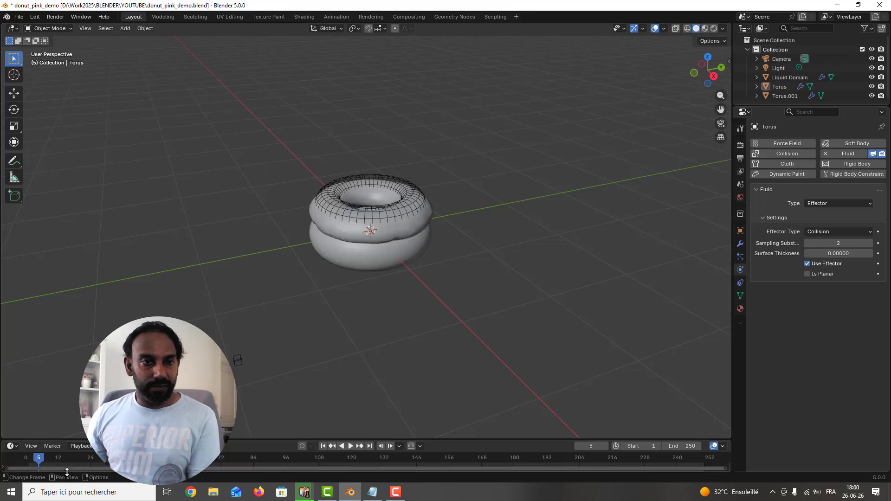
drag(43, 456, 46, 457)
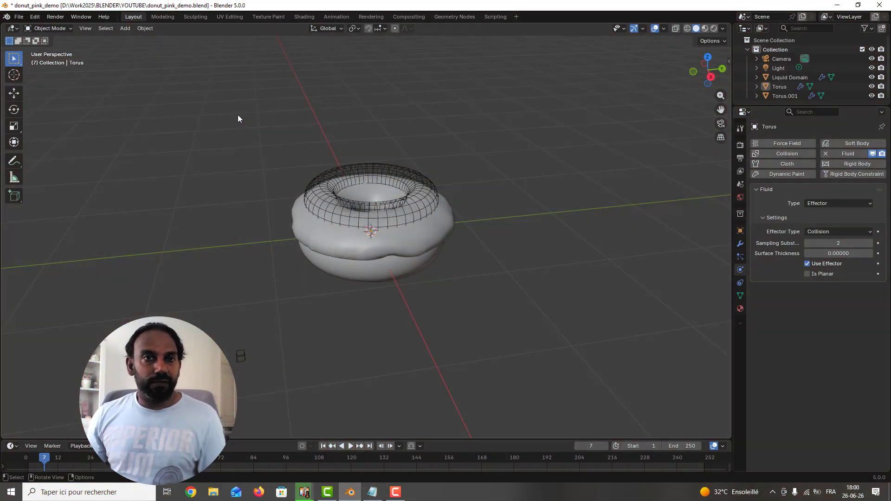
Step: Hide the upper wireframe torus so only the liquid icing and the donut base remain displayed
click(451, 188)
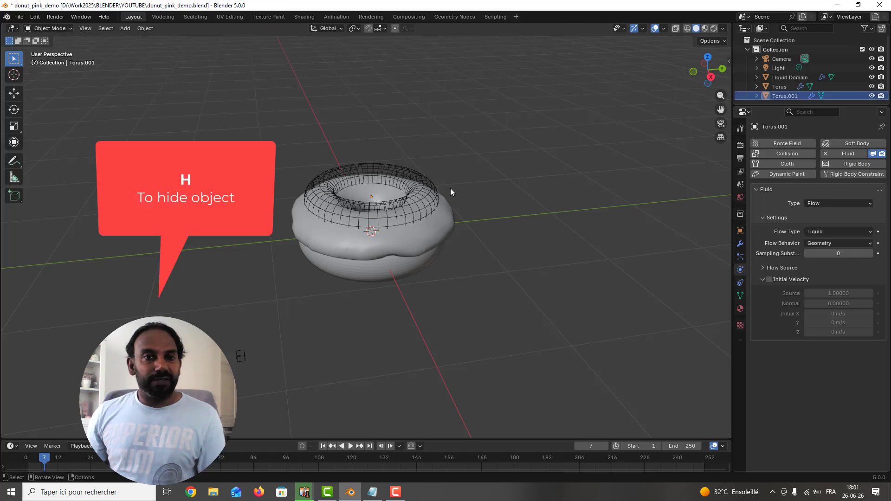
click(419, 186)
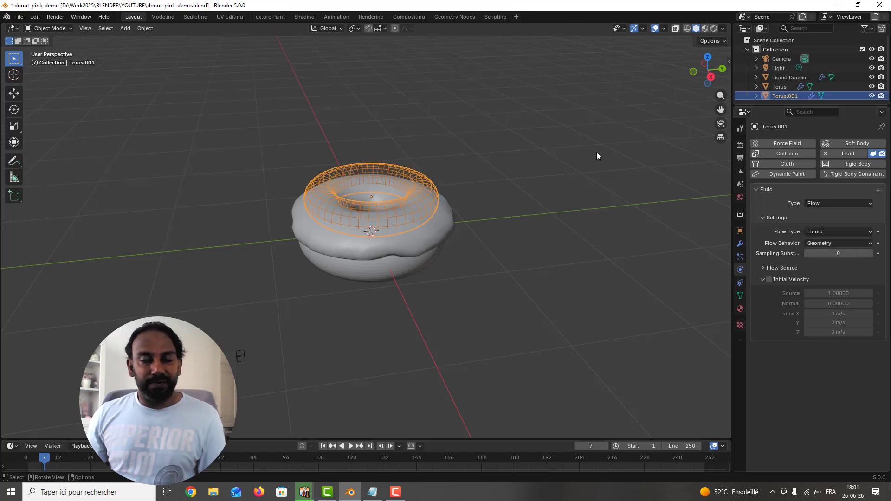
click(872, 96)
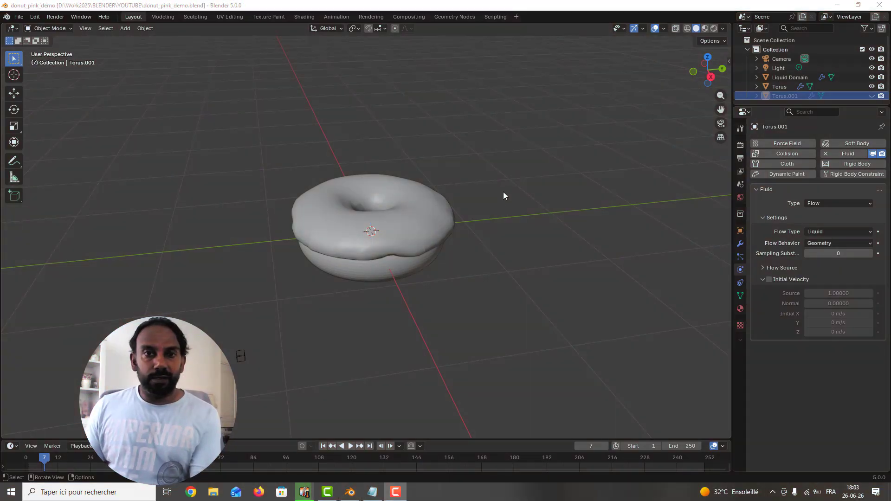
Step: Add a cube mesh at the origin and view the scene in wireframe from the right side
key(shift+a)
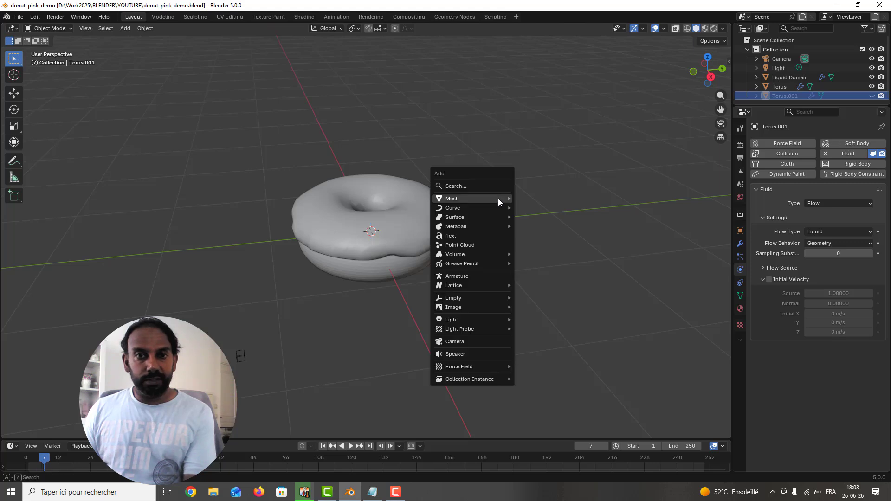
mouse_move(499, 199)
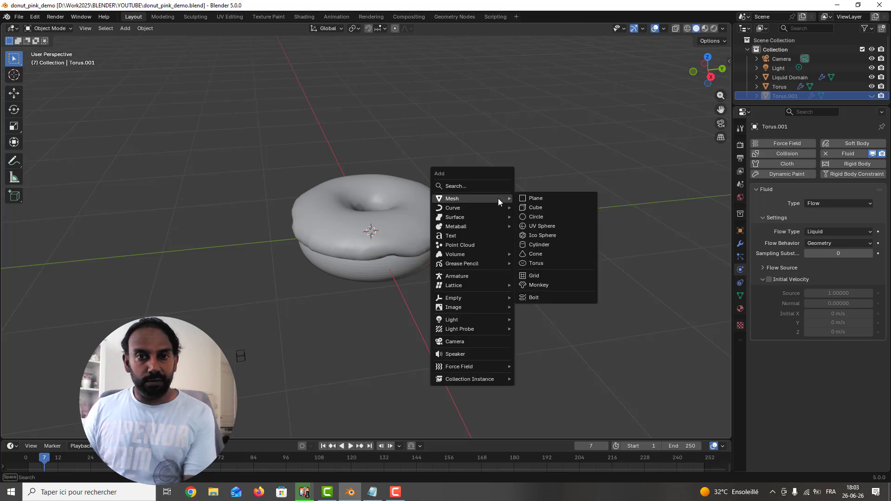
click(556, 210)
scroll(501, 203, down, 3)
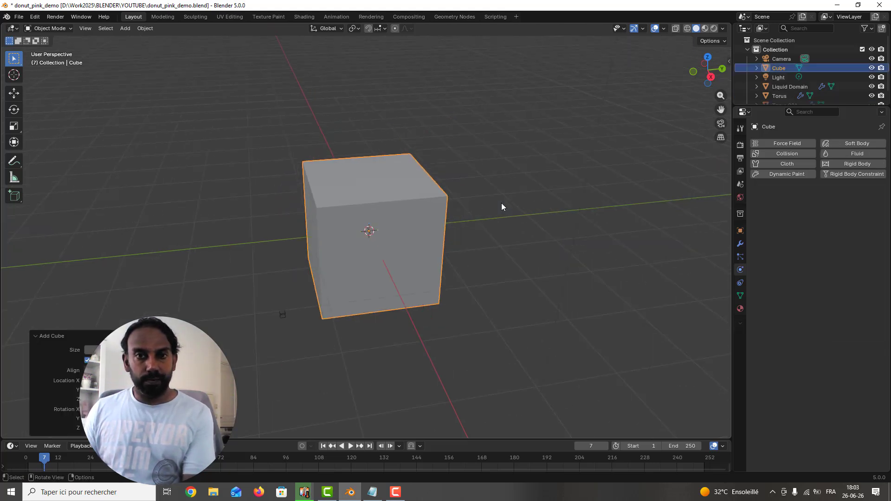
key(KP_3)
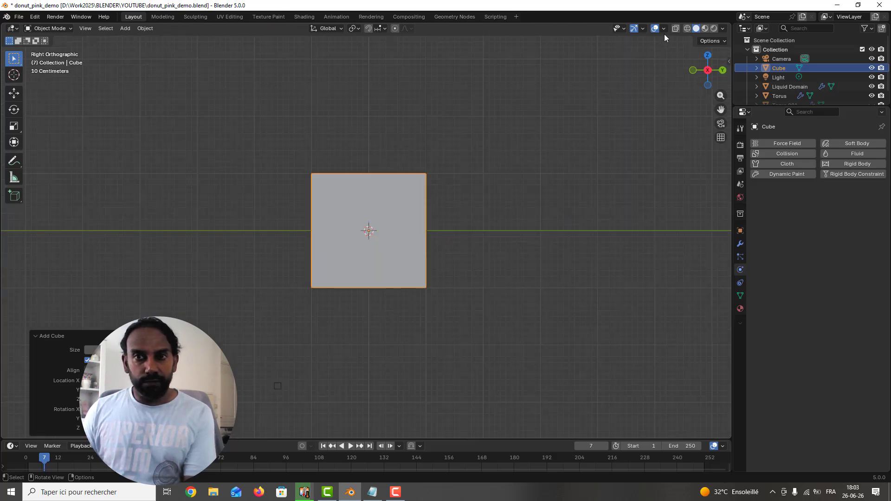
click(688, 29)
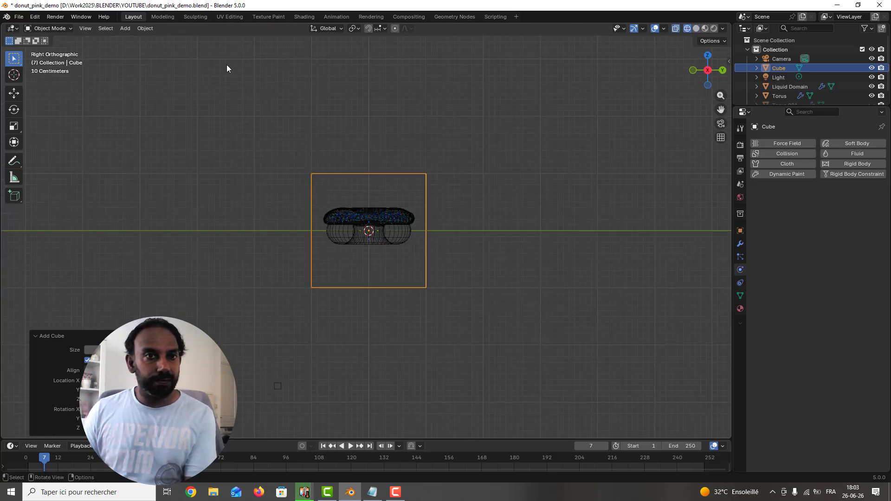
key(ctrl+s)
click(427, 186)
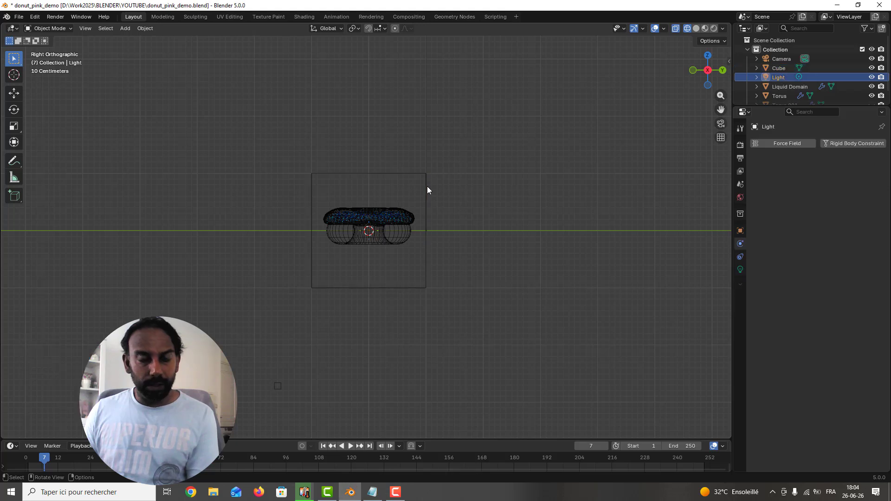
key(g)
key(Escape)
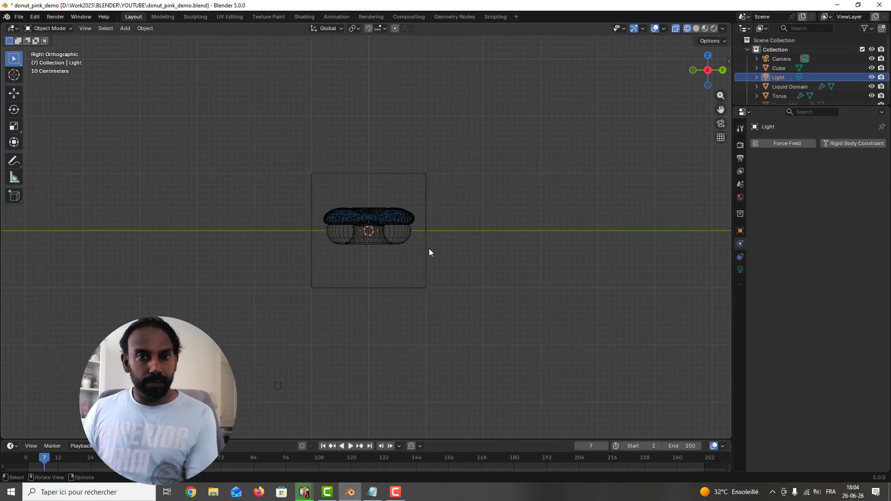
Step: Move the cube about 2.32 m along Y so it stands clear of the donut
click(428, 249)
key(g)
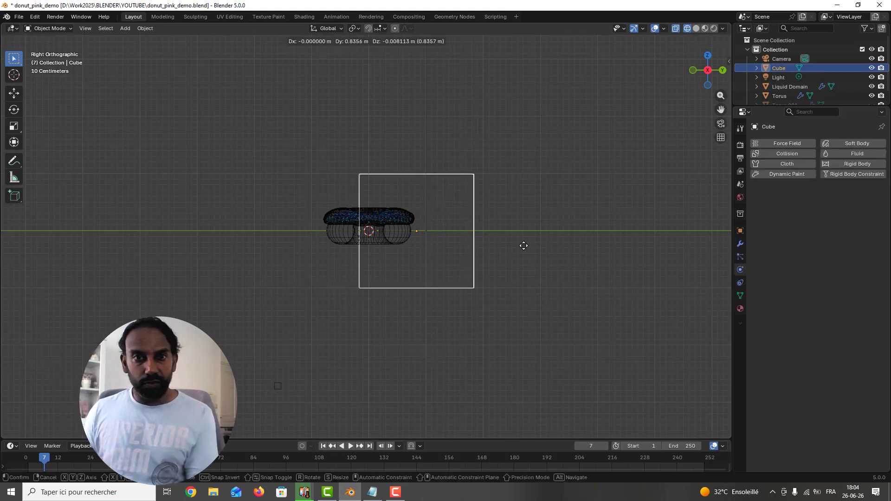
click(561, 250)
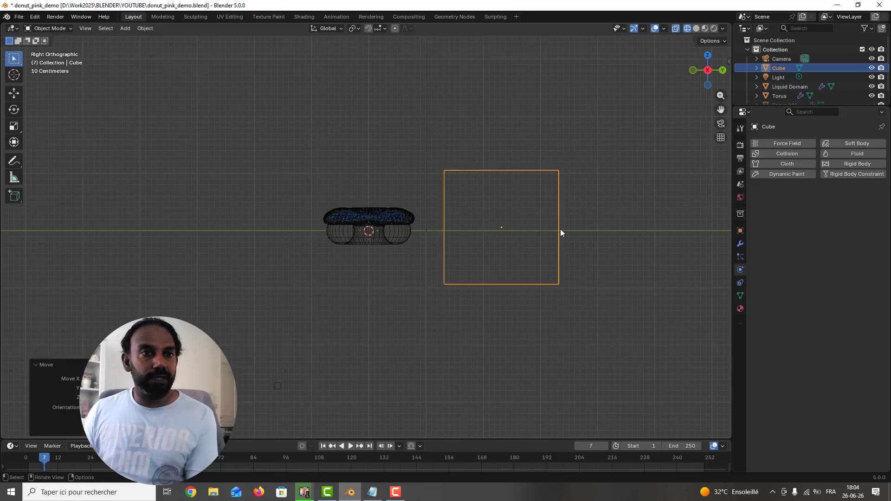
Step: Set the cube's X, Y and Z dimensions to 0.5 m each
key(n)
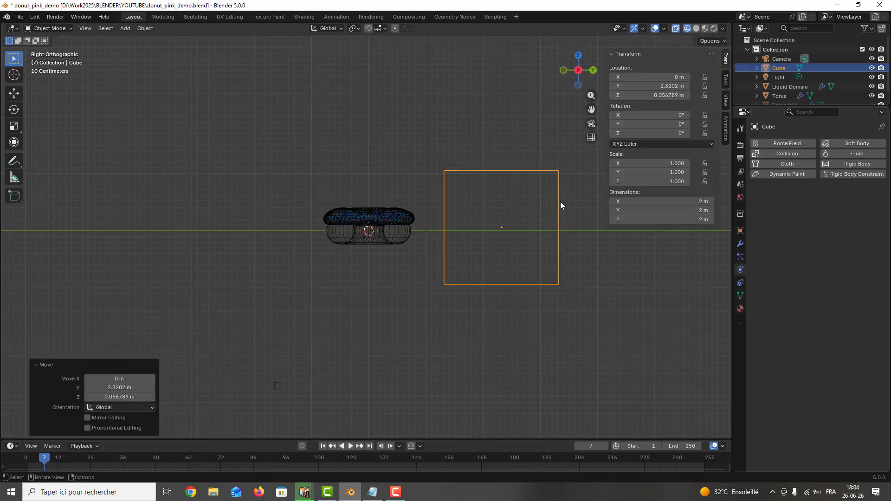
click(660, 210)
text(1)
key(Tab)
text(1)
key(Tab)
text(0.5)
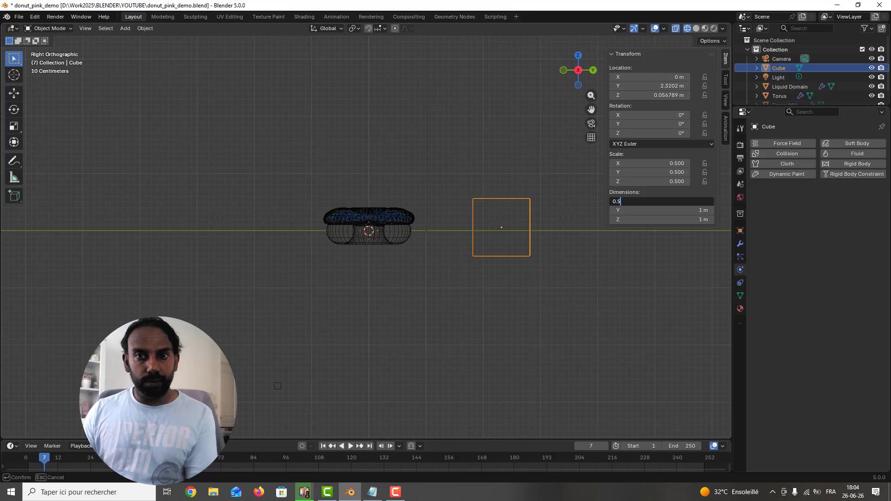
key(Tab)
text(0.5)
Step: Set the cube's X, Y and Z dimensions to 0.2 m each and save the file
key(Tab)
text(0)
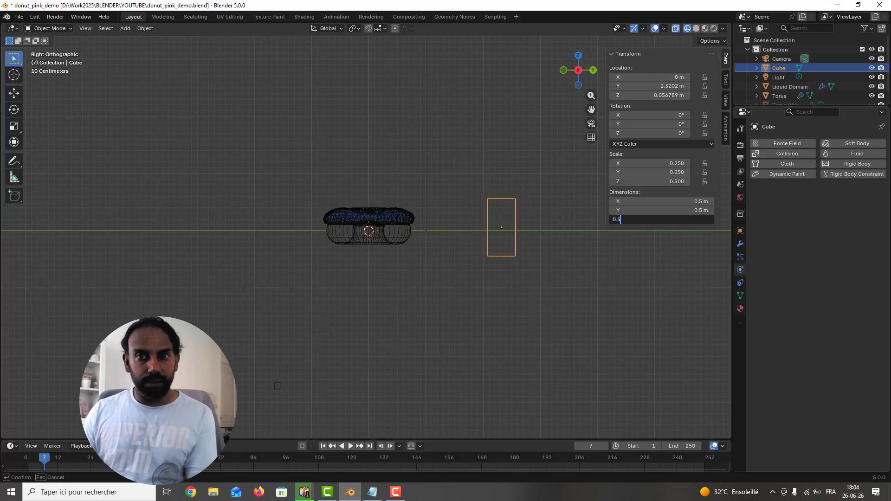
key(Return)
middle_drag(545, 225, 514, 249)
click(702, 200)
key(Tab)
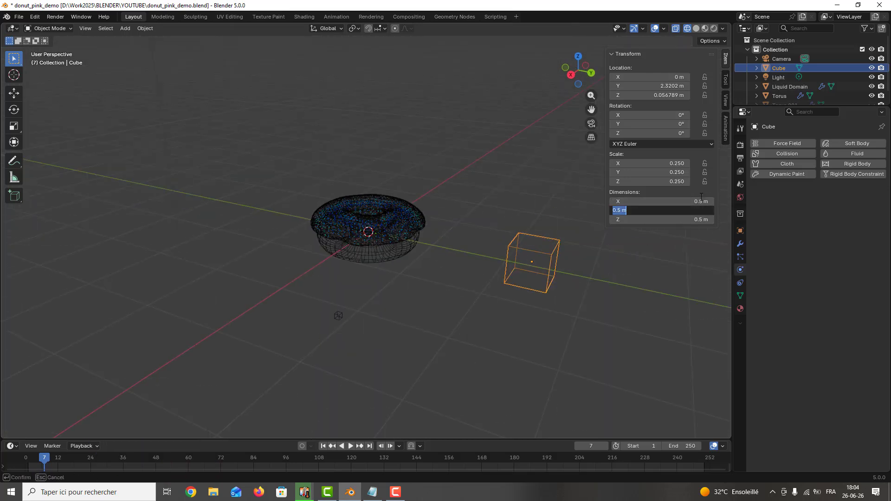
double_click(702, 200)
text(0.2)
key(Tab)
text(0.2)
key(Tab)
text(0.2)
key(Return)
scroll(576, 252, up, 3)
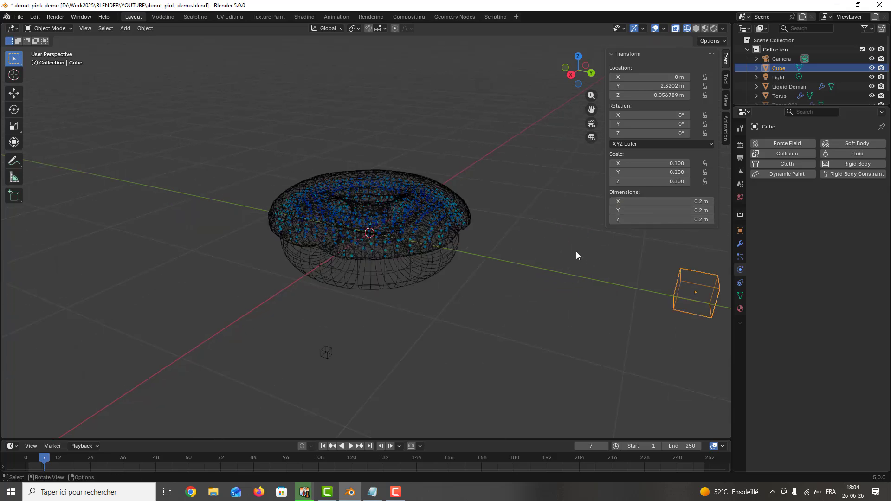
scroll(576, 256, down, 2)
key(ctrl+s)
Step: Focus on the small cube and extrude its top face upward by about 0.15 m in Edit Mode
shift+middle_drag(622, 277, 541, 284)
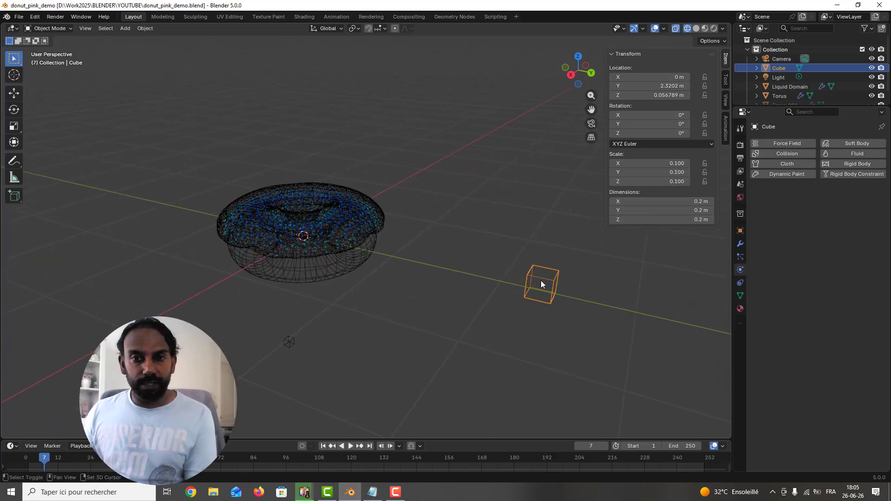
key(KP_Decimal)
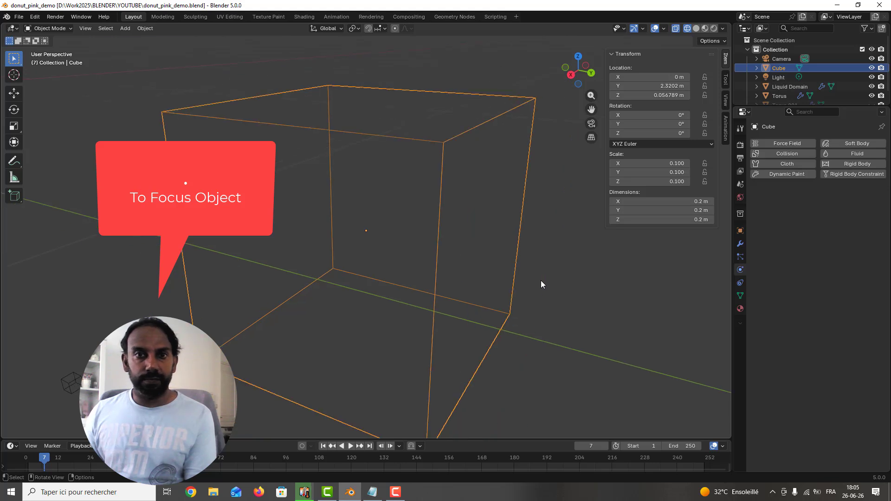
scroll(541, 281, down, 5)
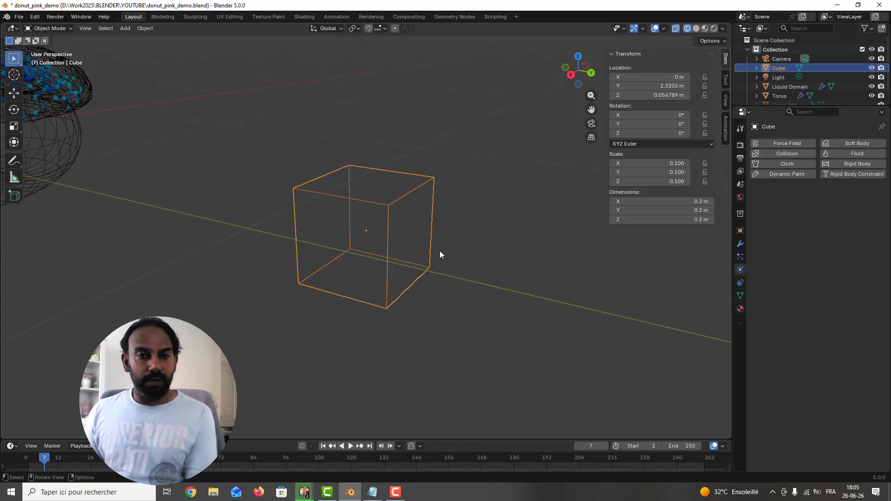
key(Tab)
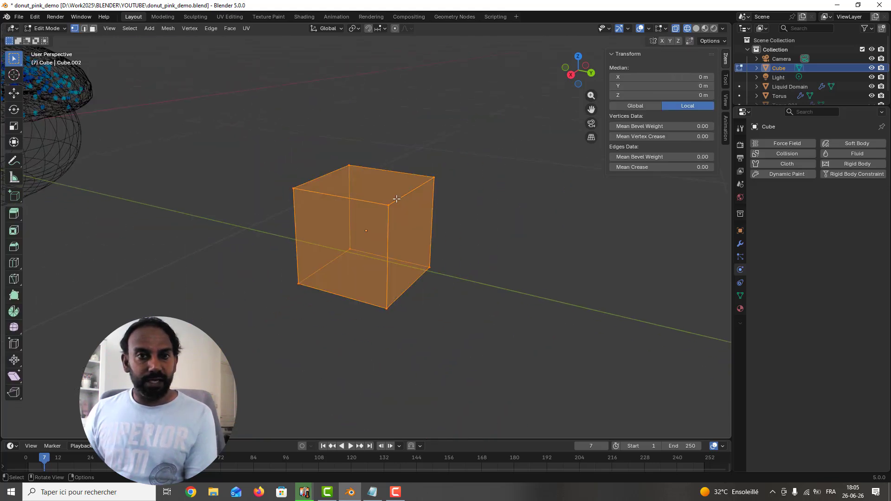
click(84, 29)
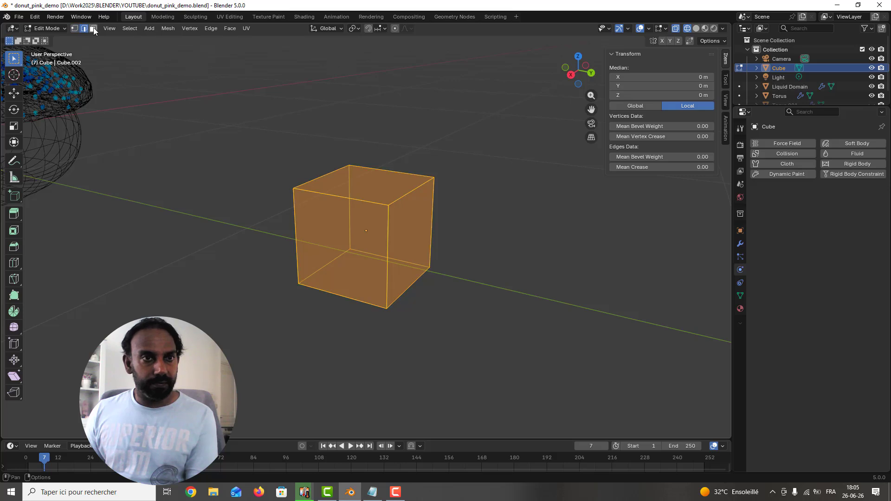
click(365, 196)
middle_drag(366, 196, 400, 187)
key(g)
key(z)
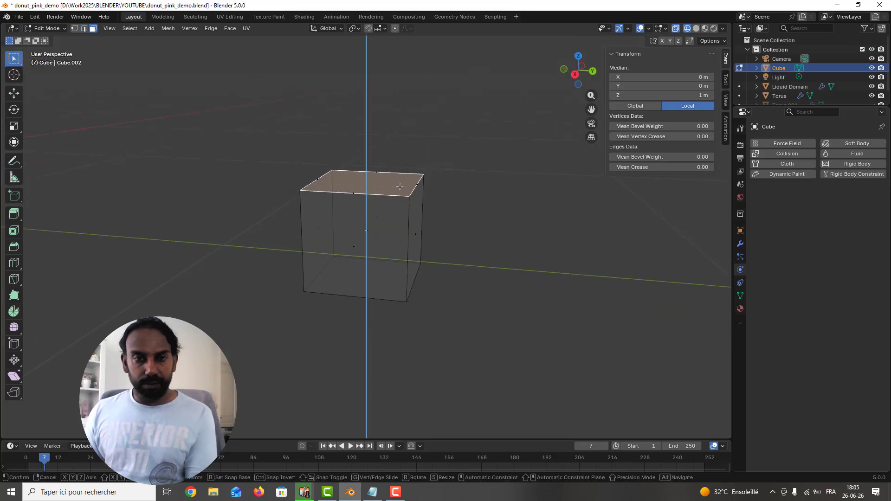
click(392, 132)
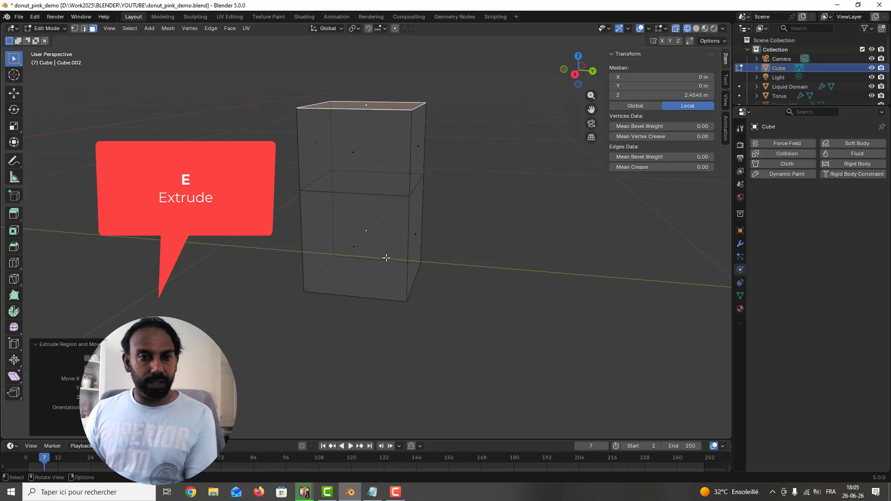
middle_drag(387, 258, 379, 221)
click(370, 257)
key(e)
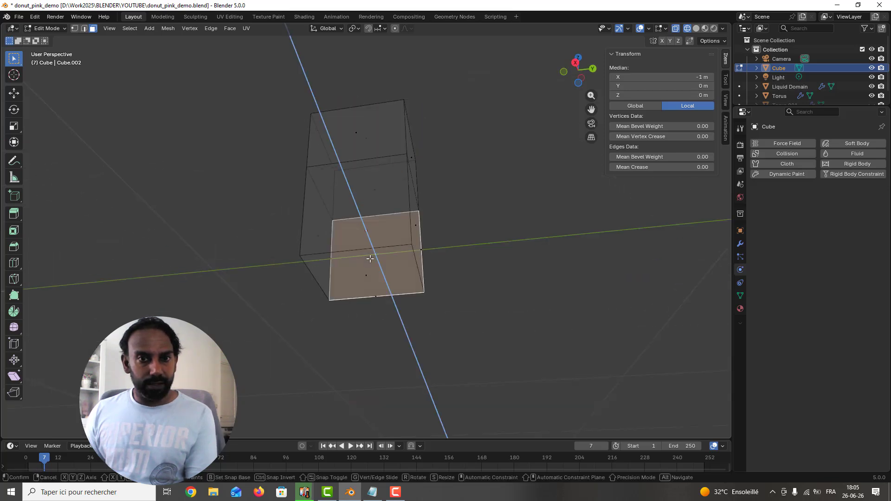
right_click(368, 263)
Step: Extrude the column's bottom face downward twice, by about 0.14 m each time
click(365, 272)
key(e)
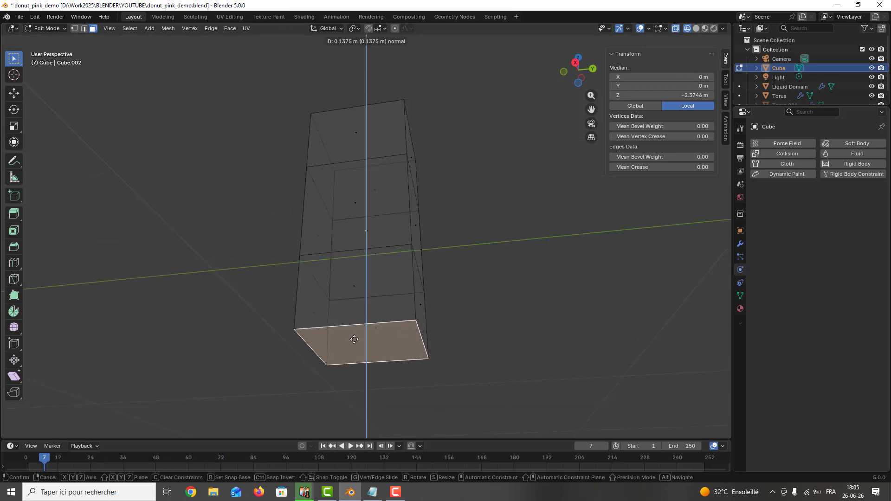
click(355, 341)
scroll(357, 334, down, 3)
key(e)
click(365, 301)
Step: Shift the column's lowest face about 0.11 m along Y toward the donut
middle_drag(369, 274, 372, 310)
key(g)
key(y)
click(349, 309)
click(379, 171)
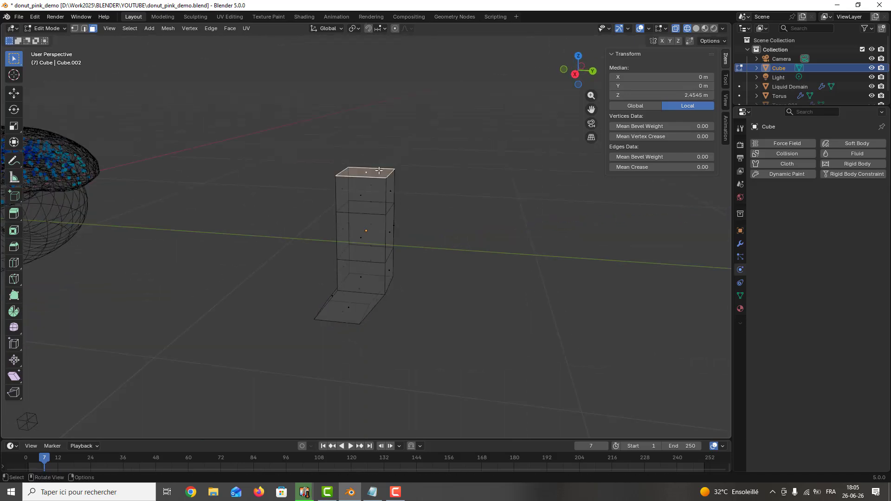
key(g)
key(y)
right_click(407, 158)
click(441, 157)
Step: Select all of the column's vertices in vertex mode and merge them by distance
key(Tab)
middle_drag(378, 180, 391, 172)
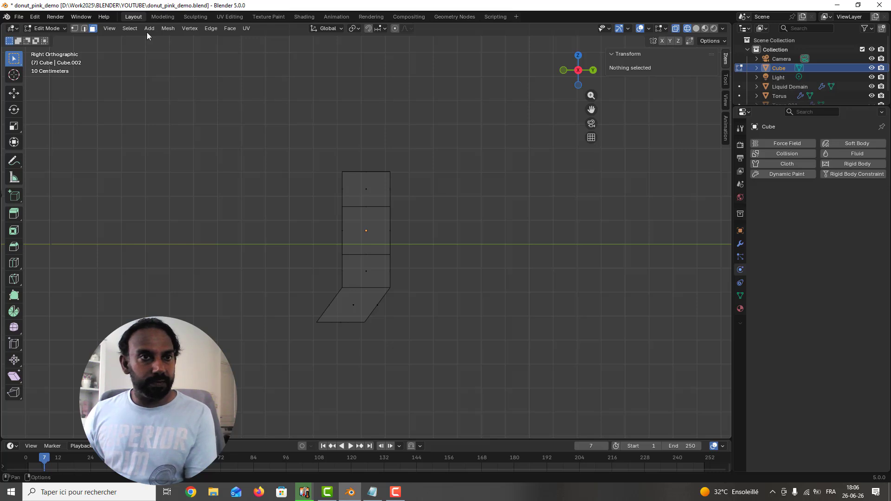
click(77, 28)
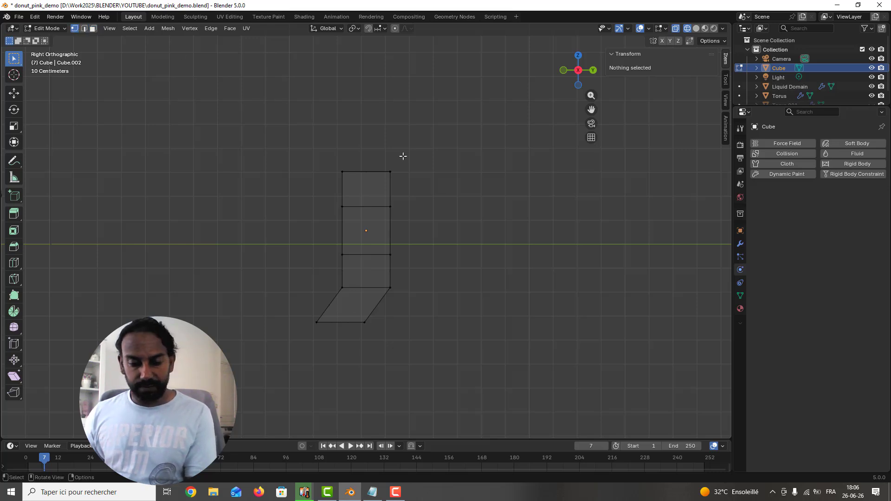
key(a)
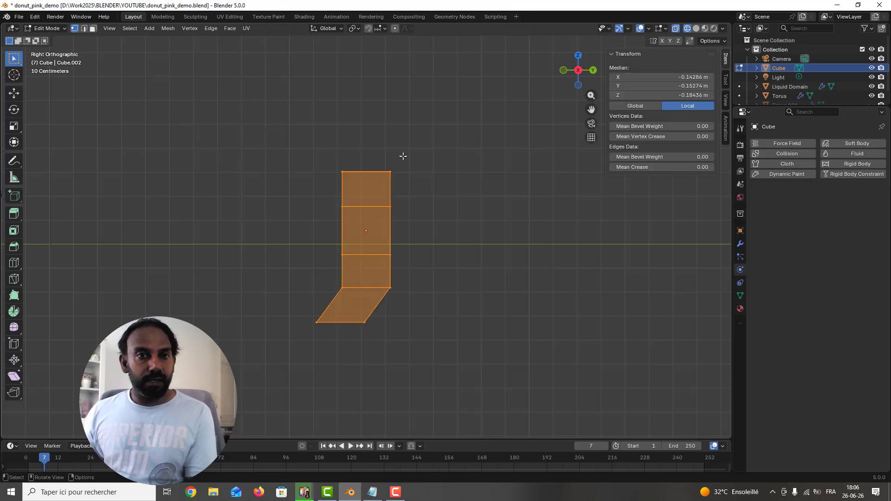
click(176, 30)
mouse_move(209, 244)
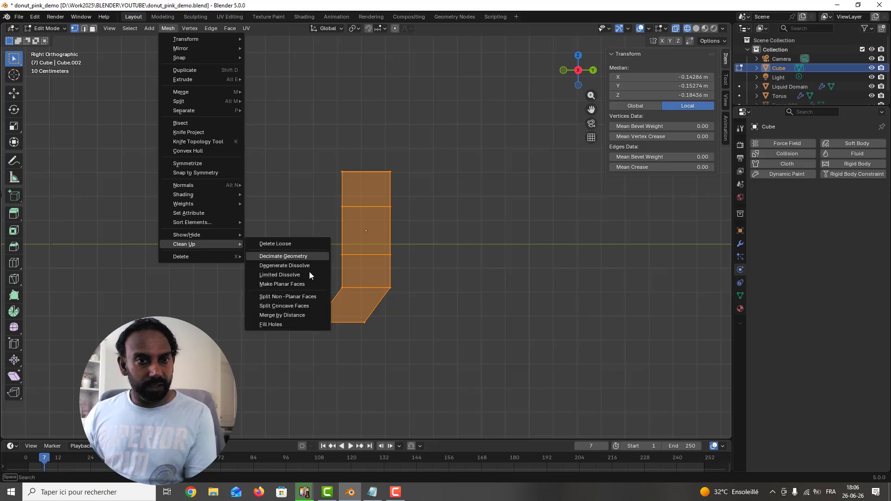
click(297, 316)
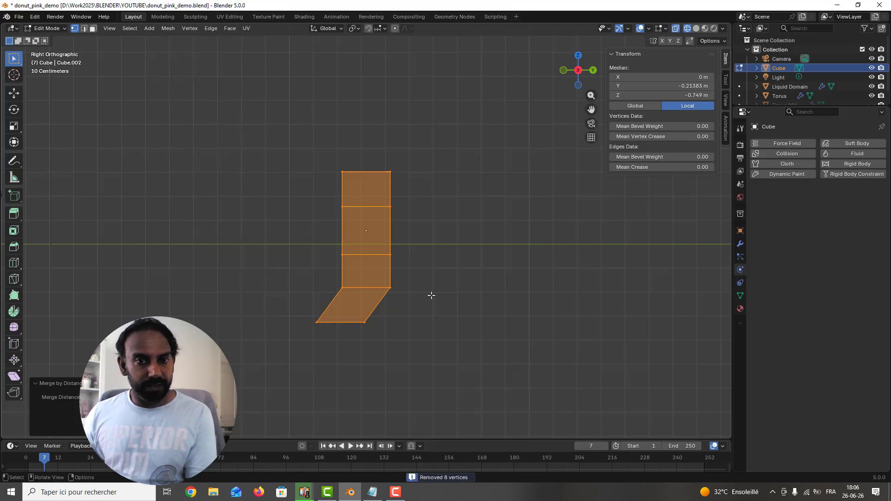
Step: Pull the column's top corner vertices inward and nudge the donut-side vertices of the second row toward its centre
click(453, 287)
drag(323, 162, 363, 192)
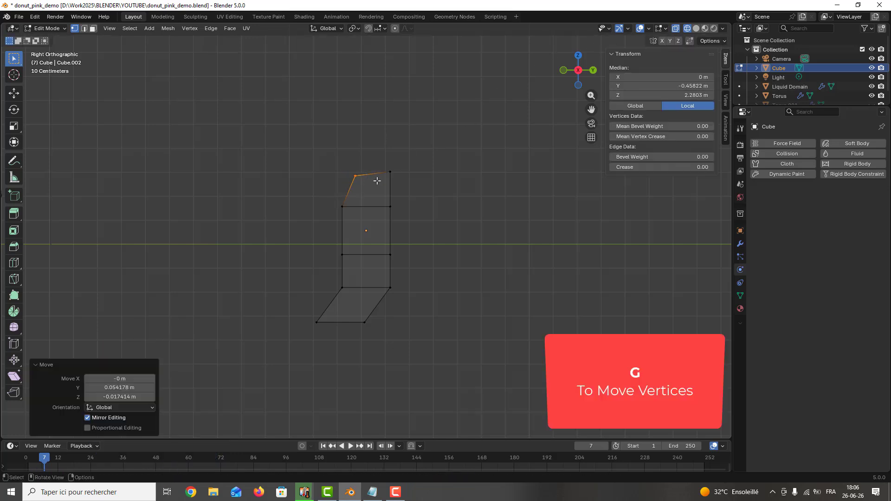
click(352, 216)
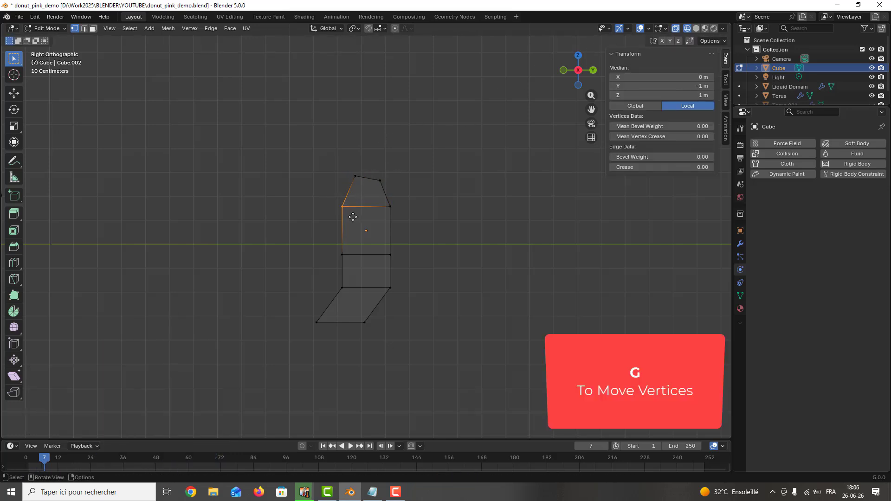
click(358, 220)
key(g)
Step: Move the column's middle and lower side vertices inward to form a slim, curved, tapered sprinkle shape
click(365, 266)
key(g)
click(394, 268)
key(g)
click(374, 321)
click(366, 317)
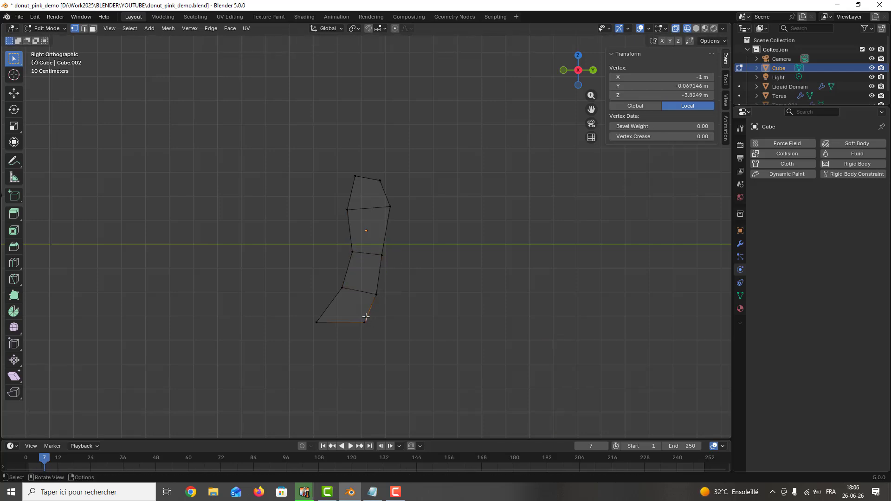
key(g)
click(299, 312)
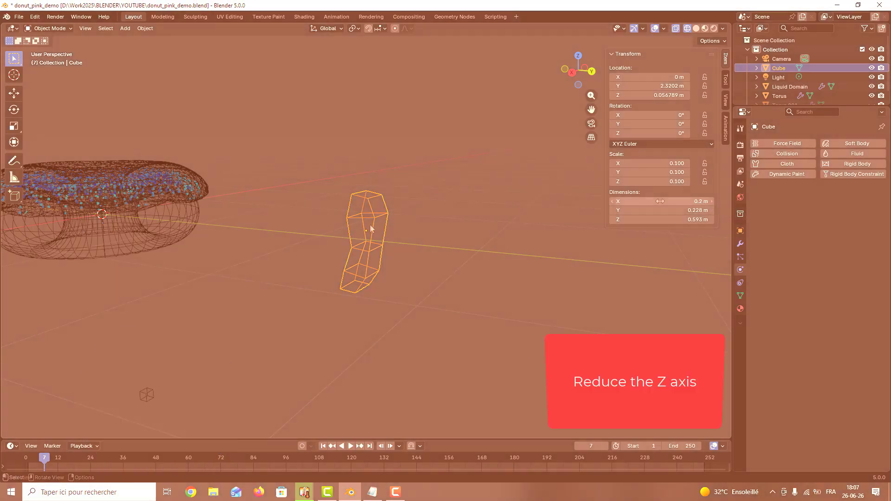
Step: Set the curved piece's X dimension to 0.1 m in Object Mode and apply all transforms
drag(658, 201, 652, 201)
scroll(377, 236, up, 1)
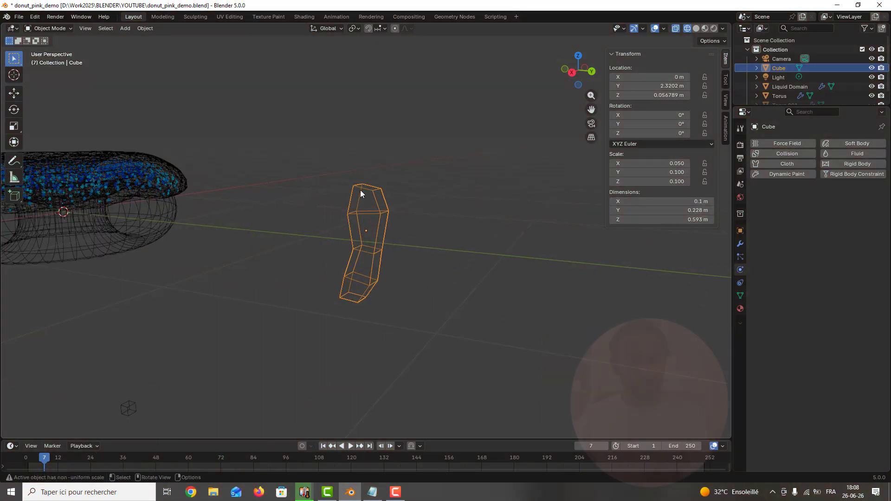
middle_drag(360, 191, 368, 196)
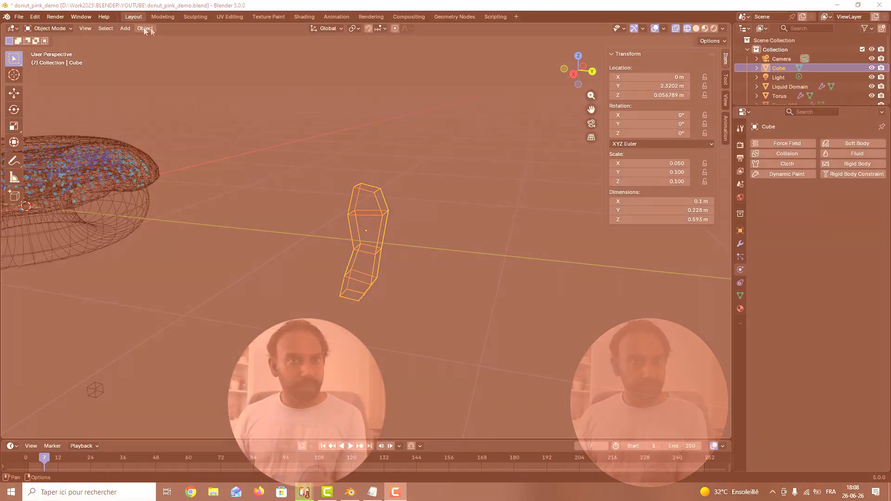
click(146, 28)
mouse_move(182, 76)
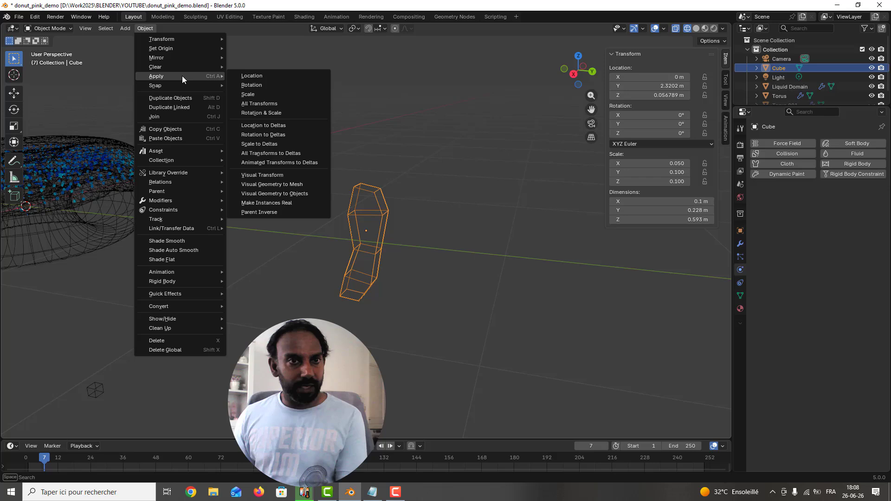
click(270, 102)
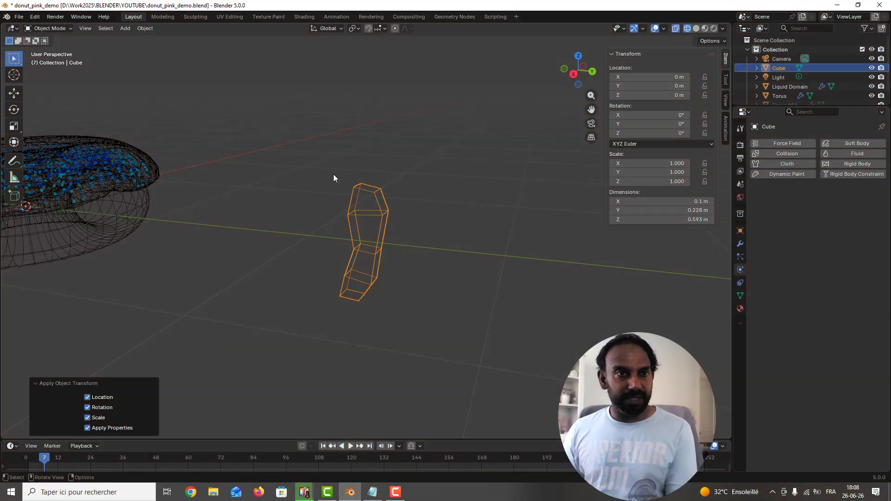
Step: Scale the curved piece down uniformly to about 0.766
scroll(355, 199, up, 1)
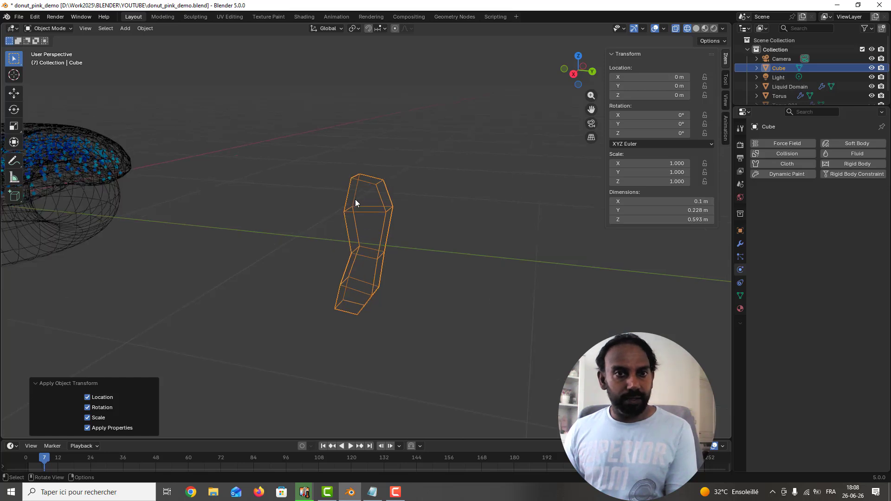
key(s)
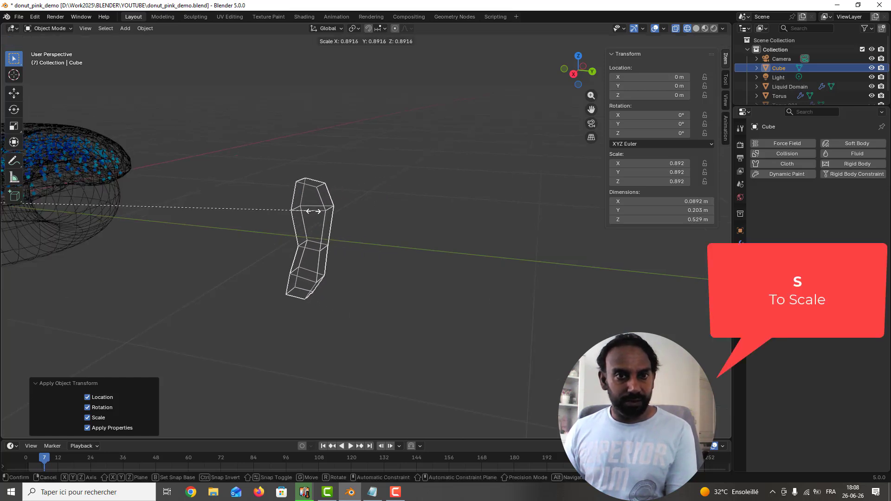
click(269, 212)
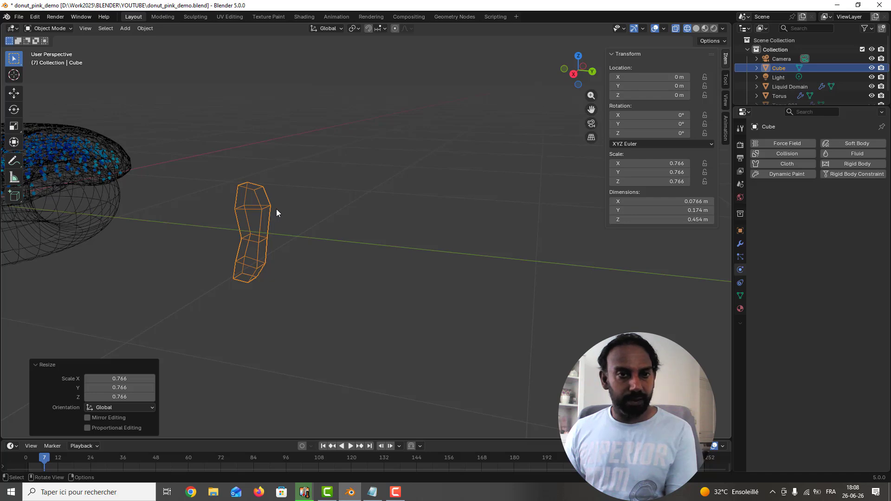
scroll(276, 210, up, 1)
scroll(277, 211, down, 4)
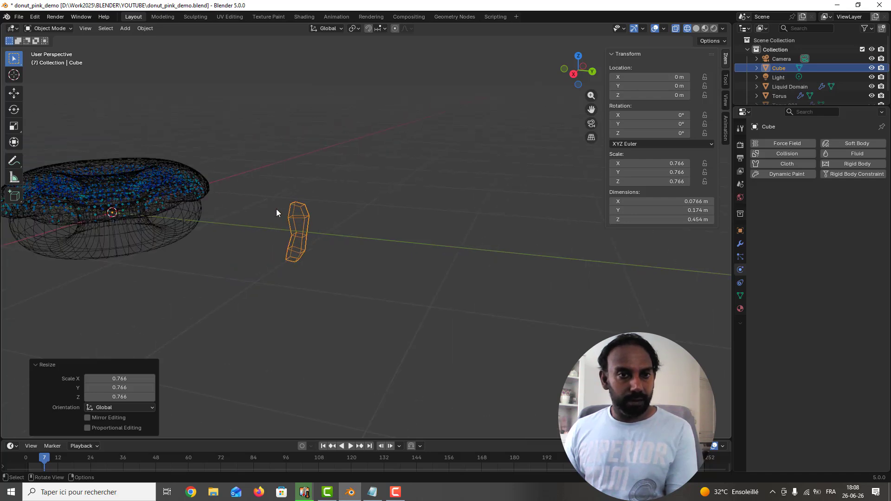
Step: Set the curved piece's origin to its geometry and scale it down uniformly to about 0.22
click(144, 28)
mouse_move(162, 48)
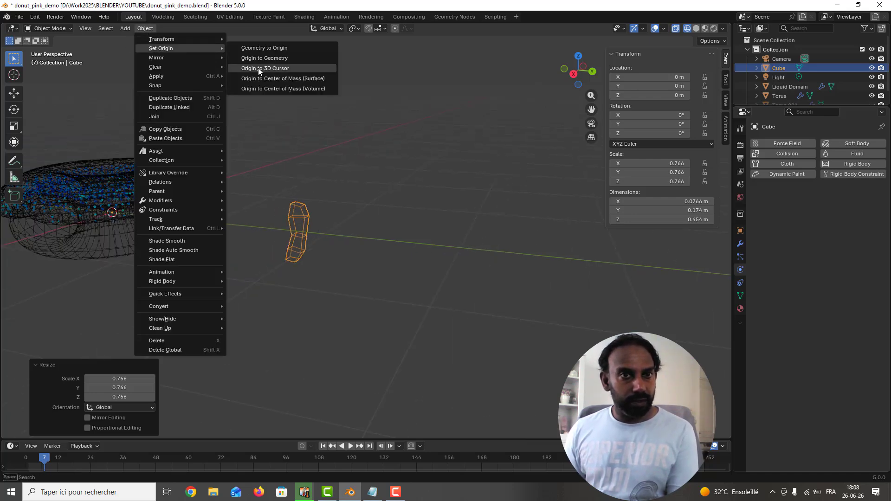
click(271, 59)
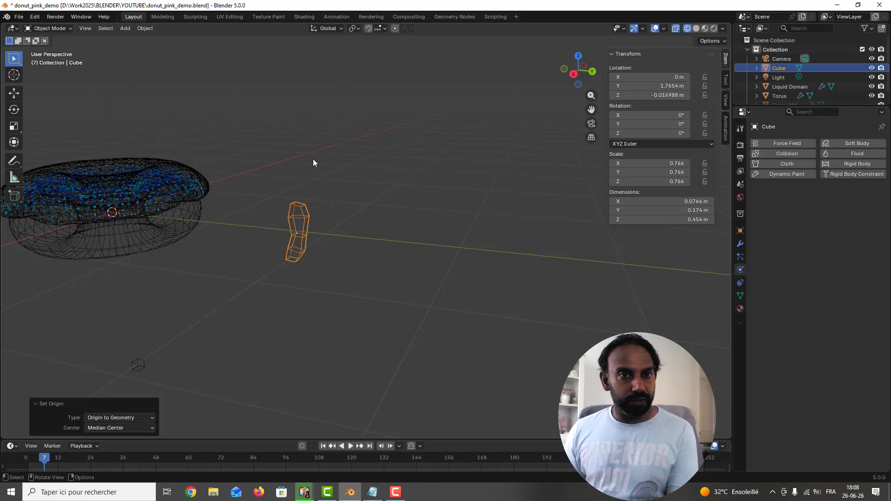
key(s)
click(300, 218)
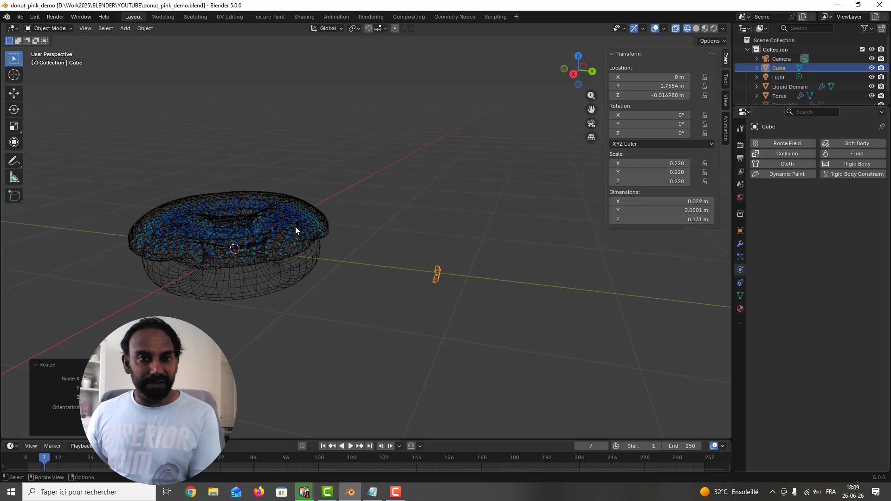
Step: Convert the icing's Liquid Domain object to a mesh and save the file
click(296, 227)
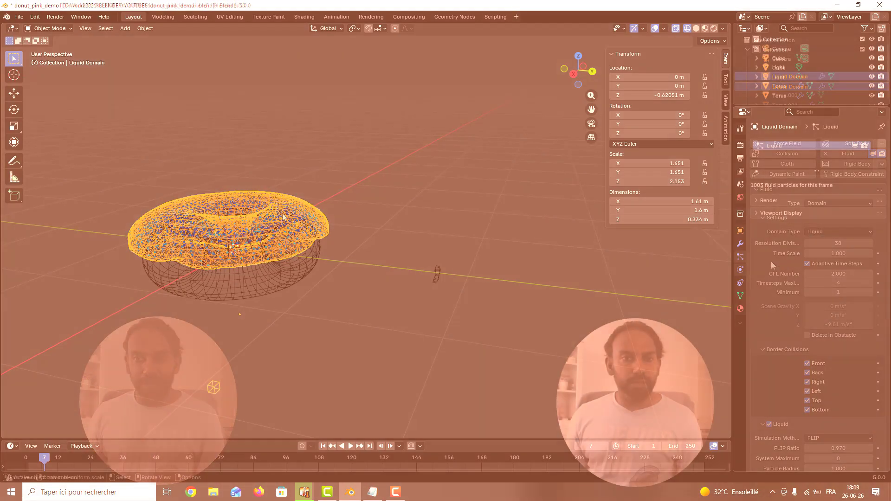
right_click(282, 216)
mouse_move(278, 244)
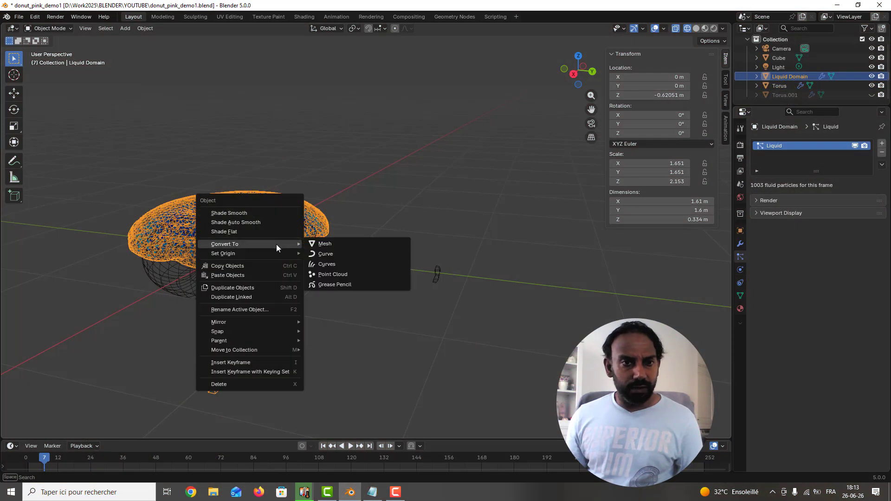
click(327, 245)
key(ctrl+s)
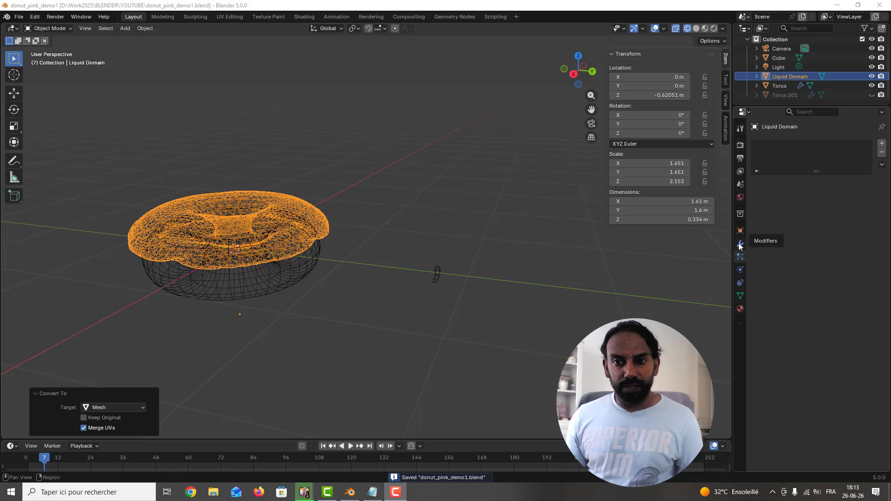
Step: Add a Hair particle system to the icing with a particle number of 500
click(882, 145)
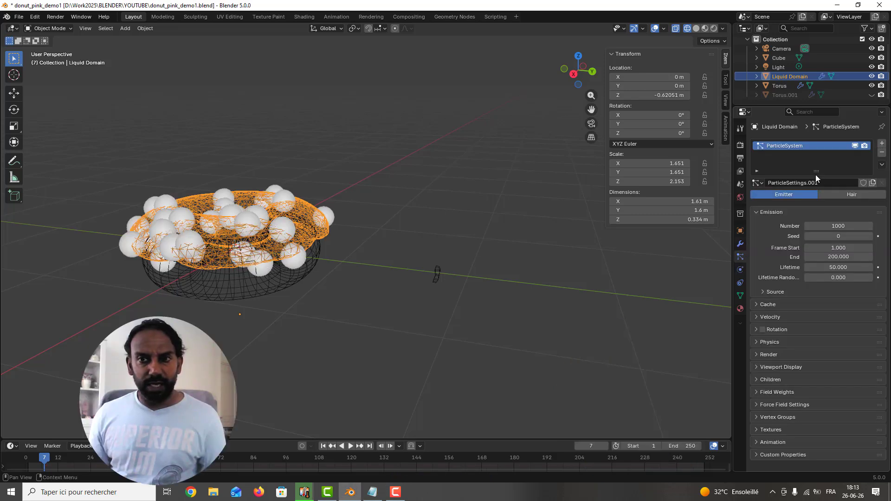
click(846, 194)
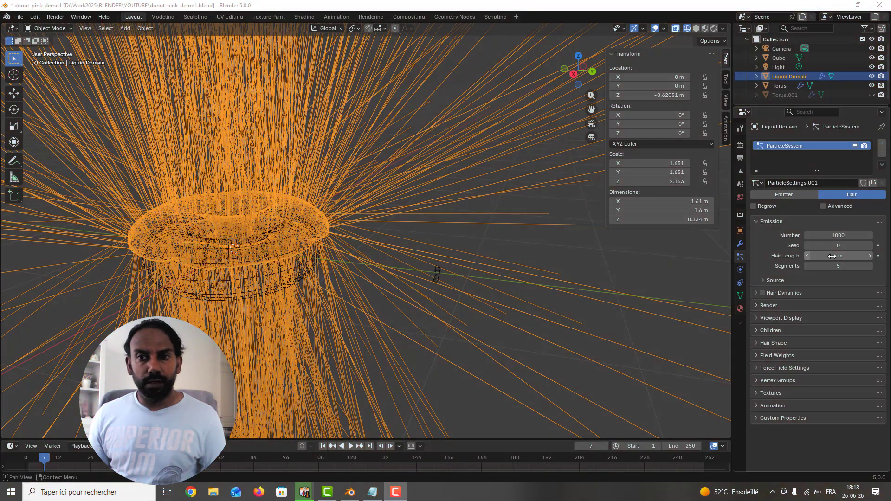
click(835, 236)
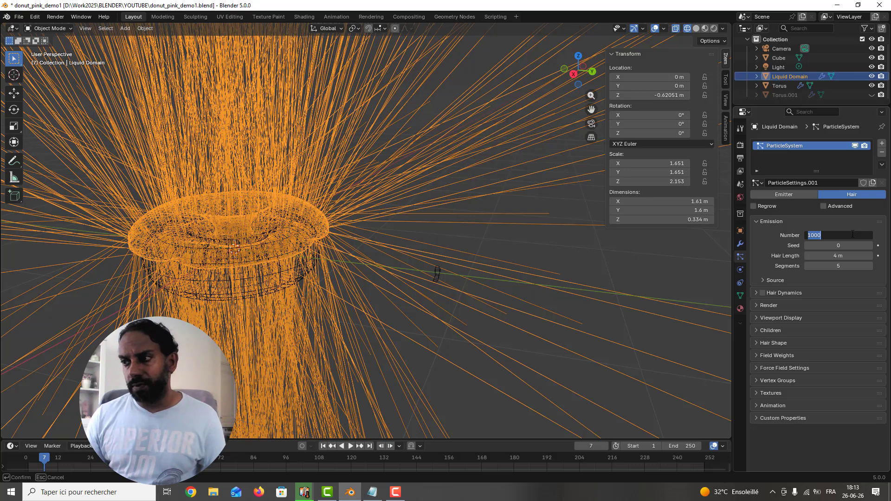
text(500)
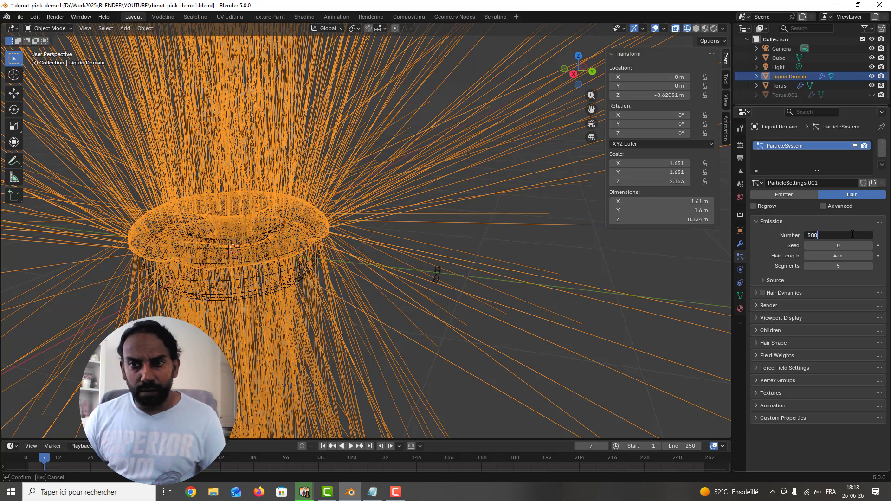
key(Return)
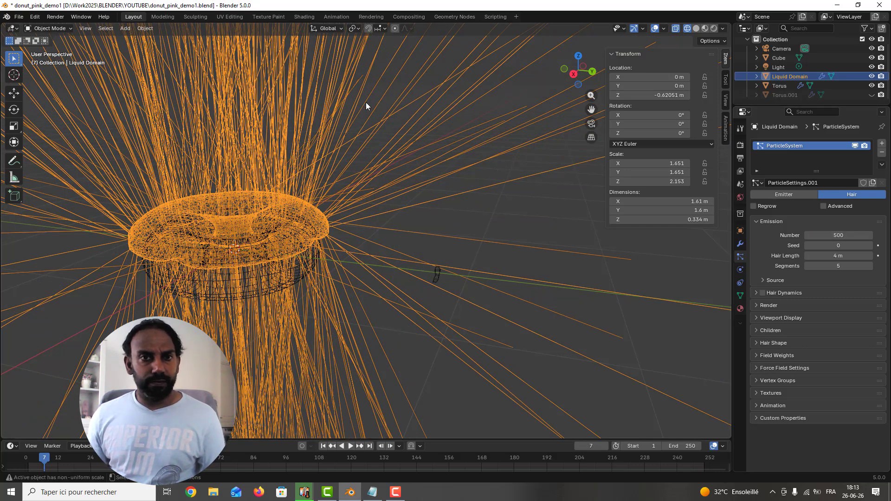
Step: Render the icing's particles as Object with the small Cube piece as instance object, and save the file
click(766, 306)
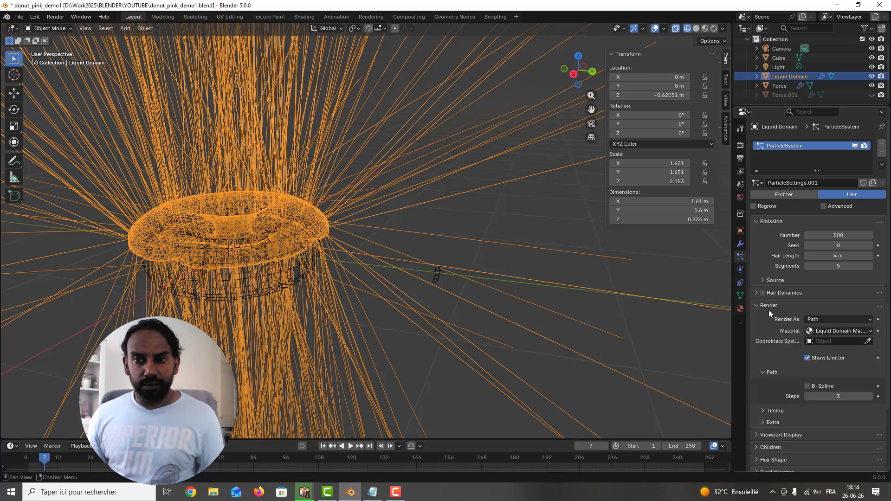
click(869, 320)
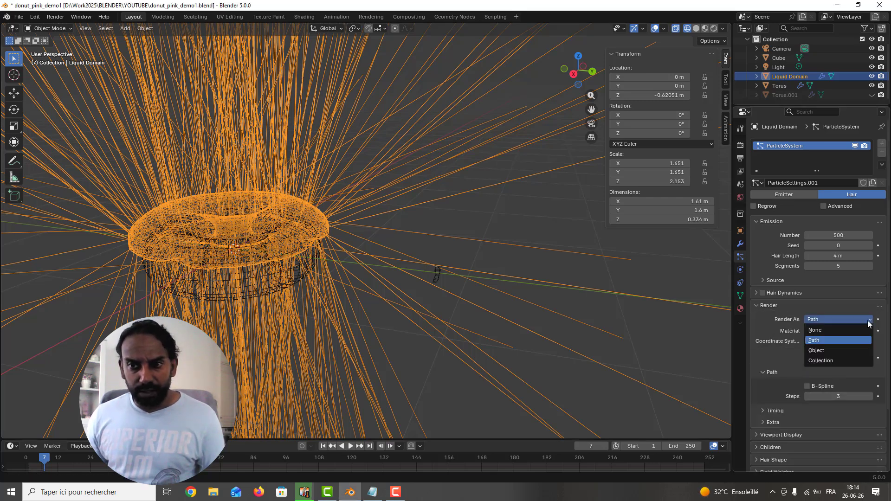
click(843, 349)
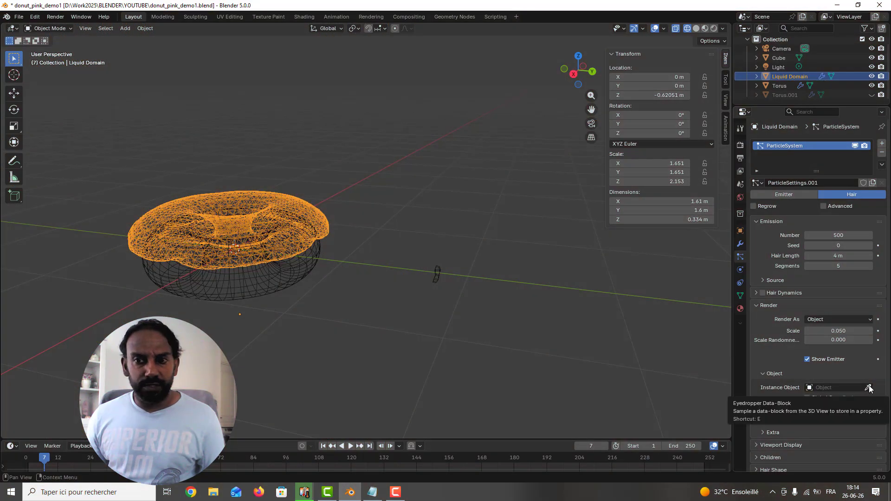
click(869, 388)
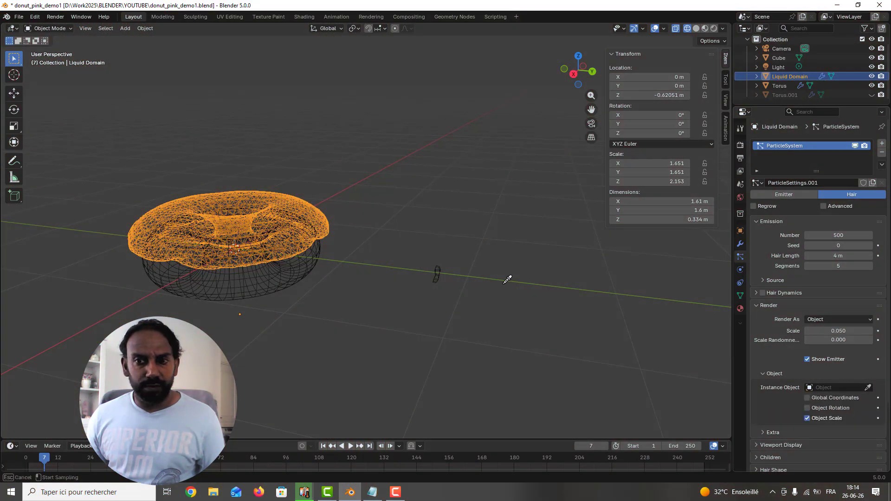
click(442, 263)
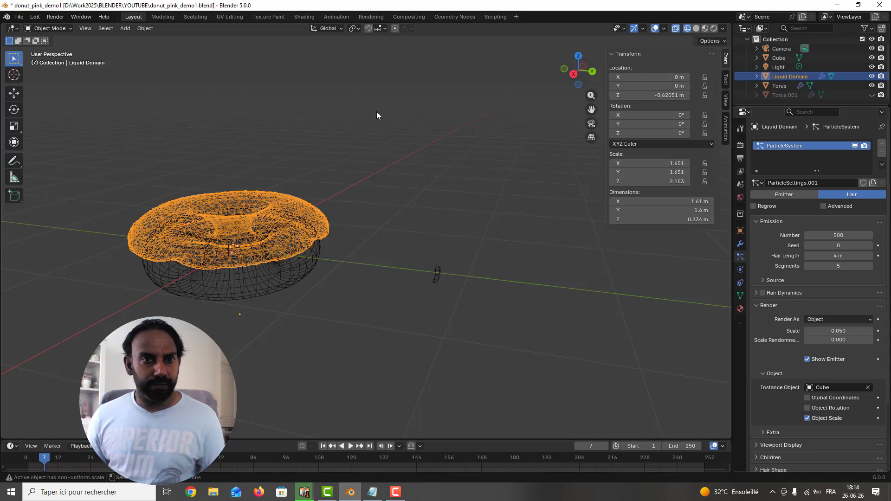
key(ctrl+s)
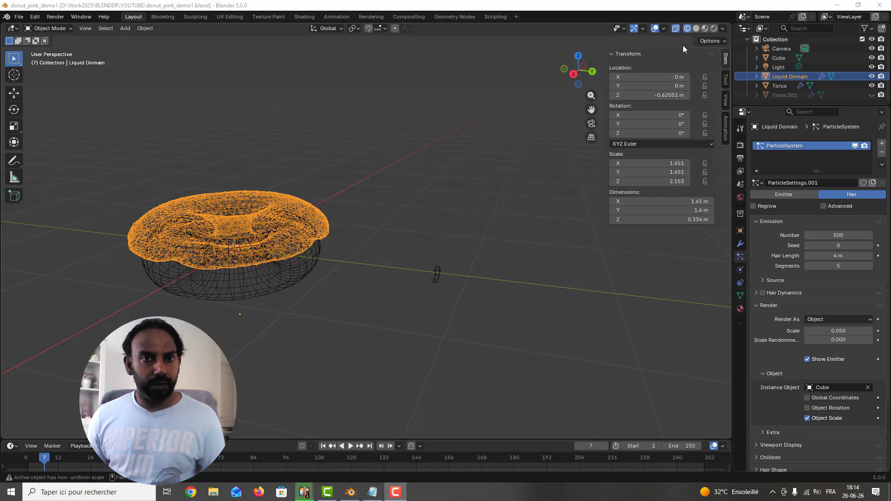
Step: Show the scene in solid shading and set the particles' render scale to 0.035 with scale randomness 0.4
click(696, 30)
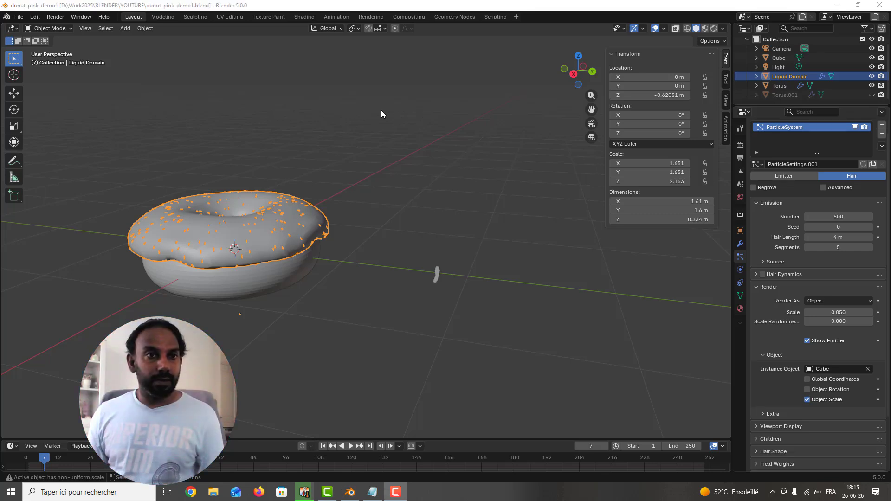
click(853, 310)
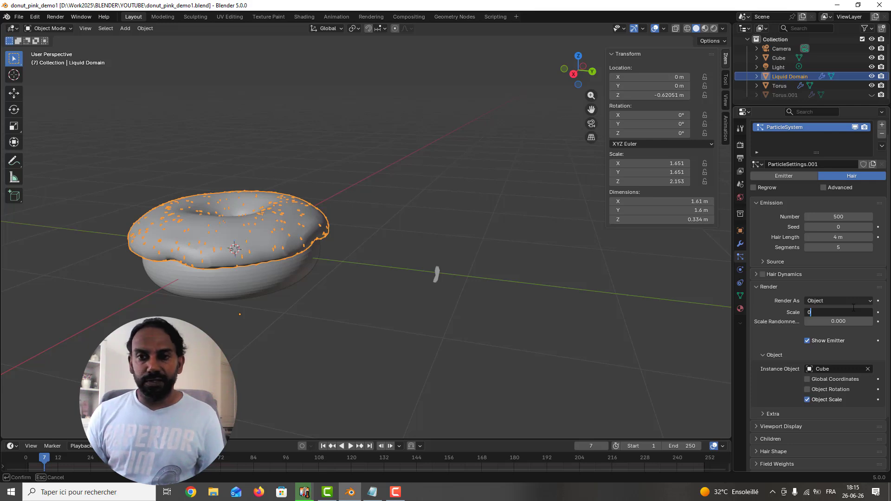
text(0.035)
key(Return)
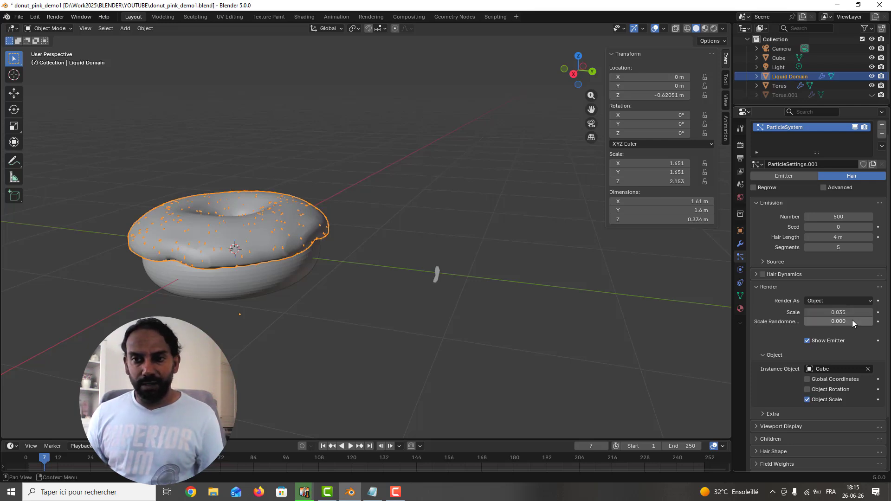
click(852, 320)
text(0.)
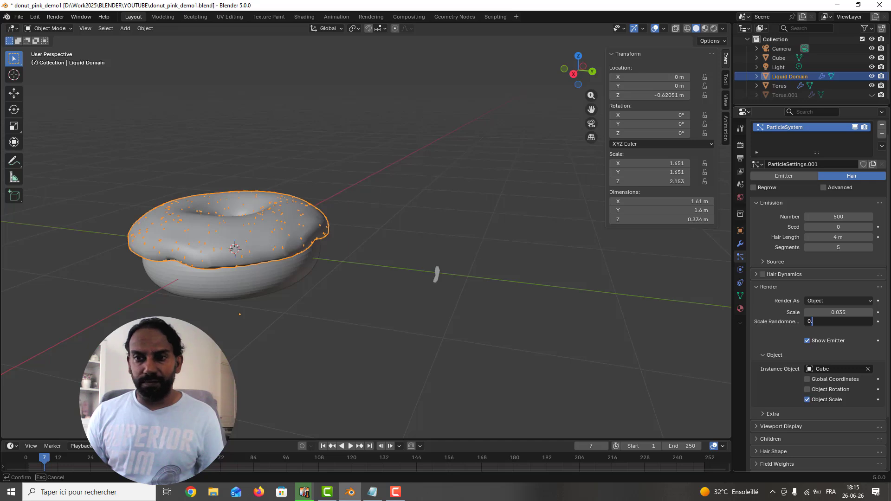
text(4)
key(Return)
Step: Scale up the small Cube sprinkle piece uniformly by about 1.47 and save the file
click(437, 274)
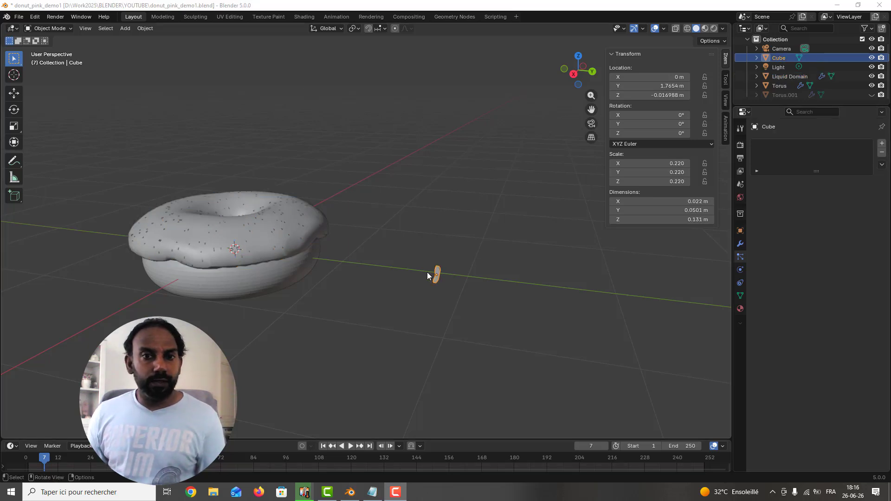
key(s)
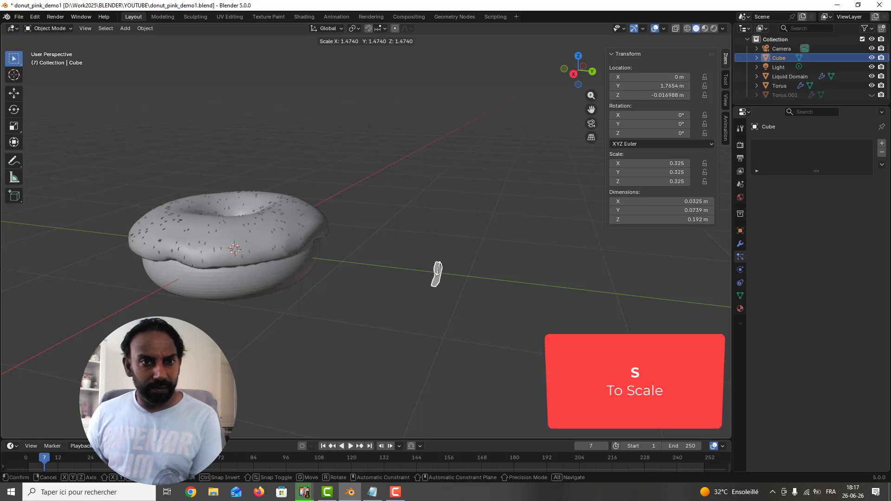
click(445, 257)
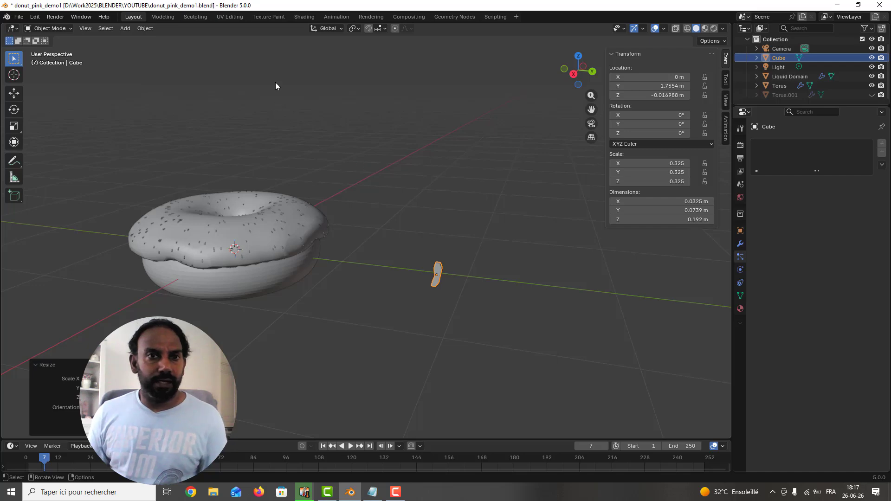
key(ctrl+s)
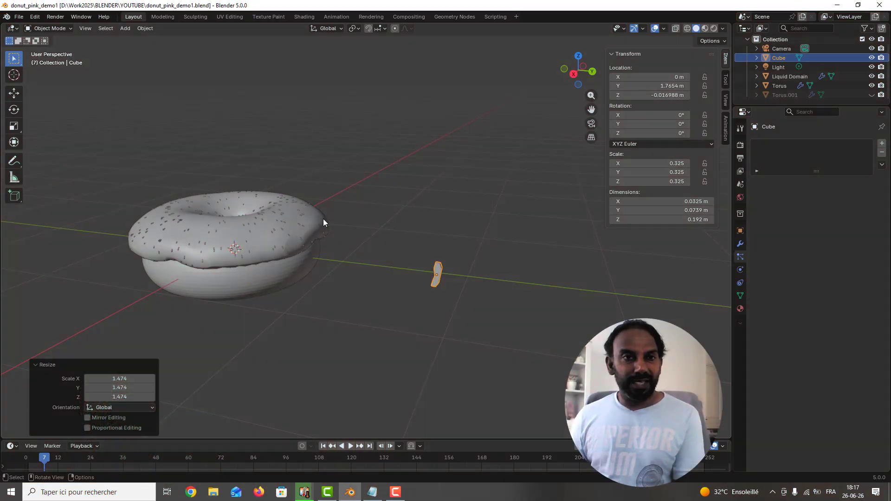
Step: Create a new material for the donut's Torus base and give it an orange base color
middle_drag(323, 218, 387, 236)
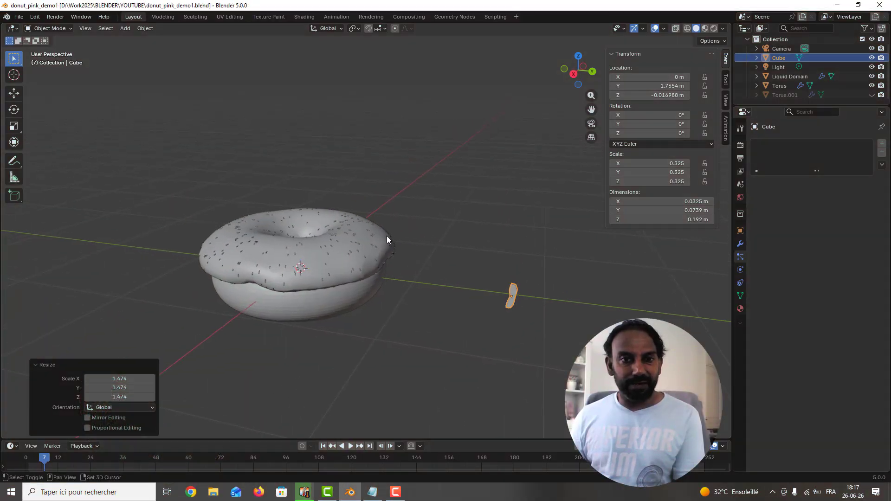
click(321, 302)
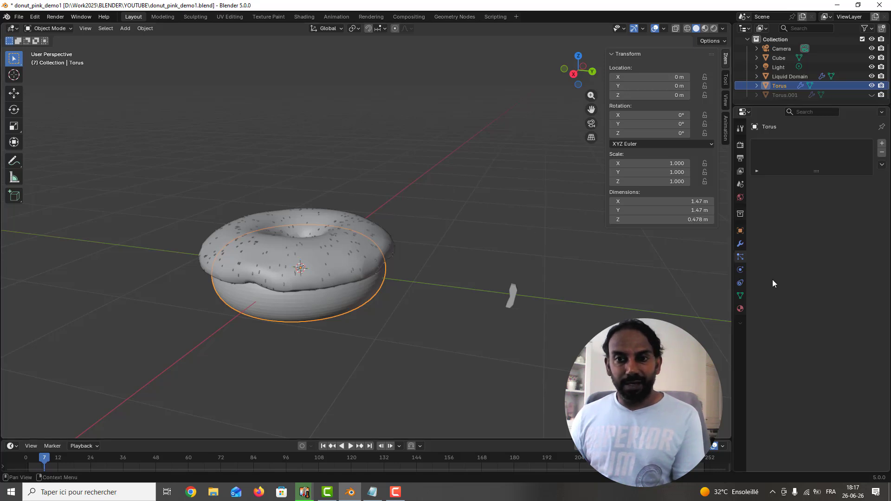
click(741, 309)
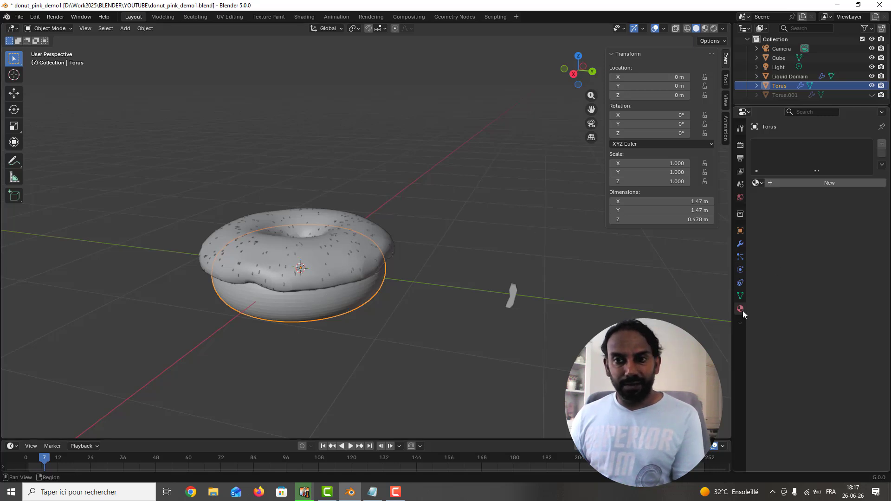
click(817, 185)
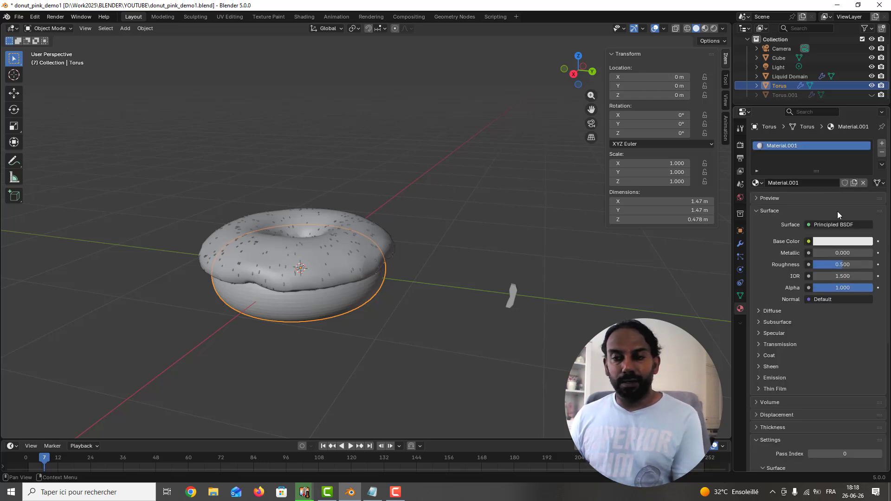
click(842, 242)
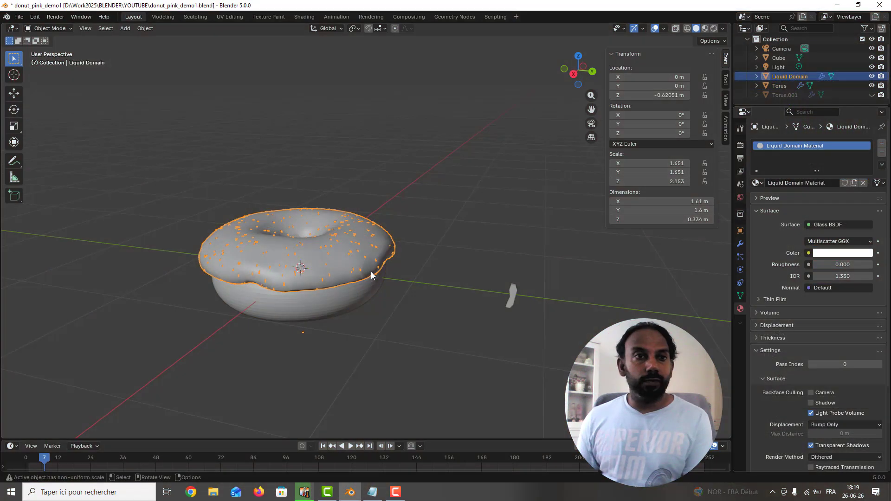
Step: In the Shading workspace, change the icing material's surface shader to Principled BSDF, then disconnect and delete its Volume Absorption node
click(304, 16)
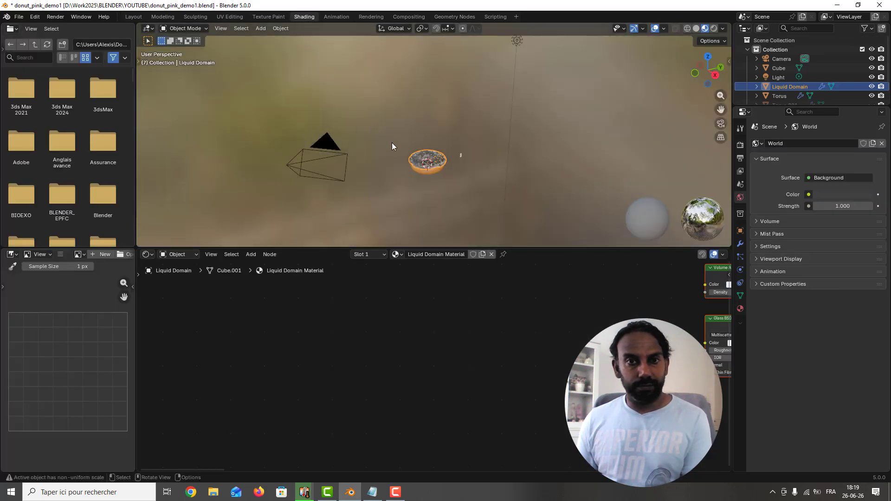
key(KP_Decimal)
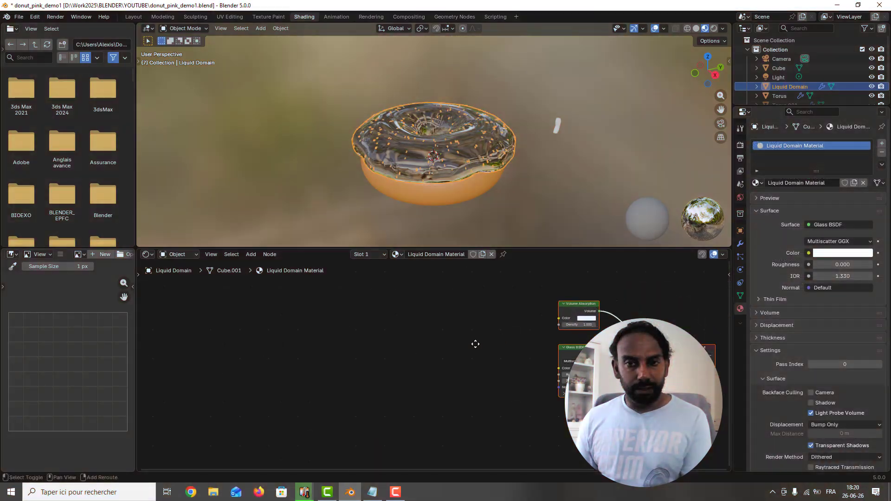
key(Home)
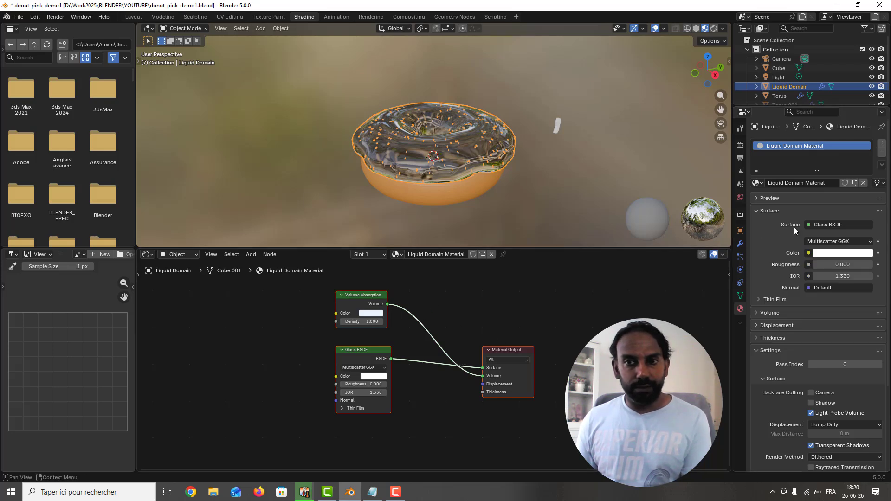
click(810, 225)
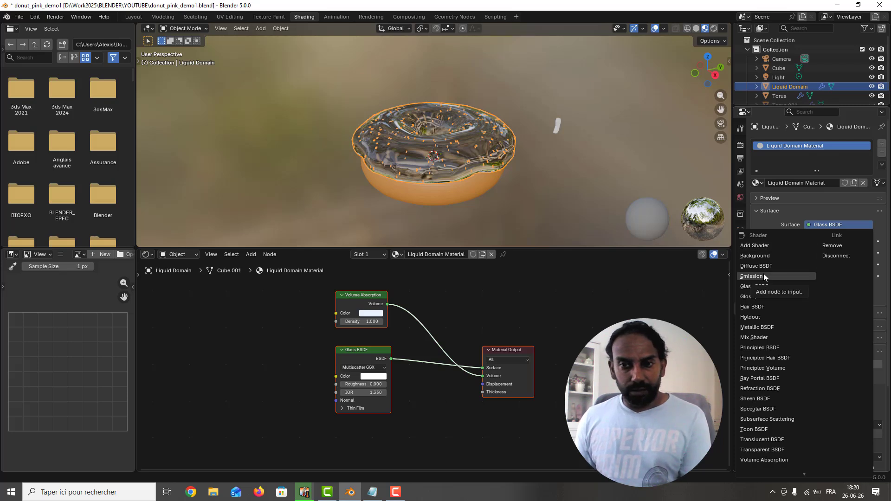
click(769, 348)
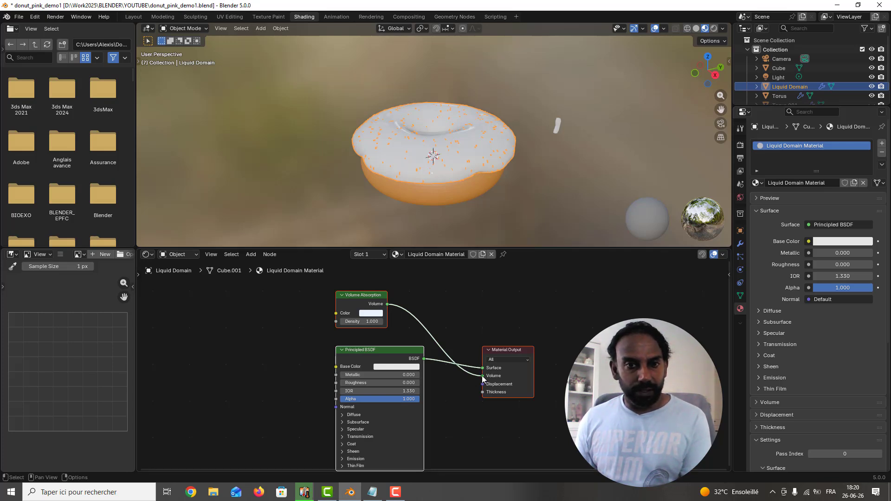
drag(483, 376, 367, 293)
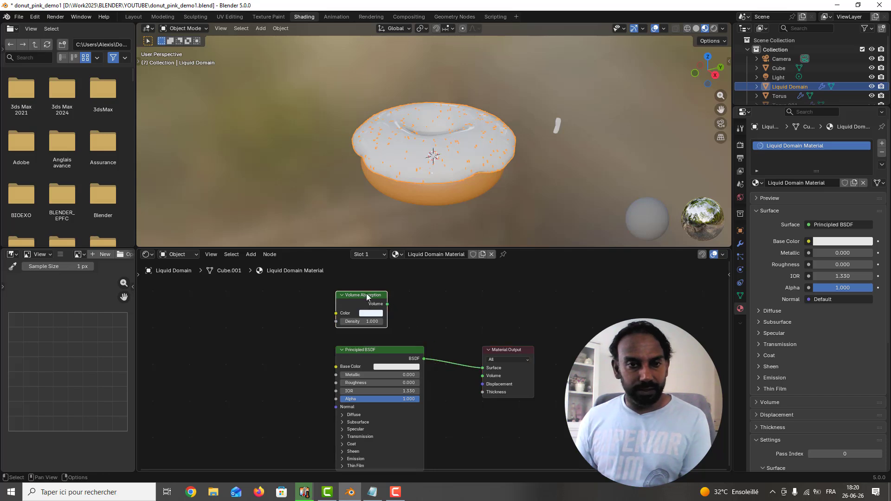
key(x)
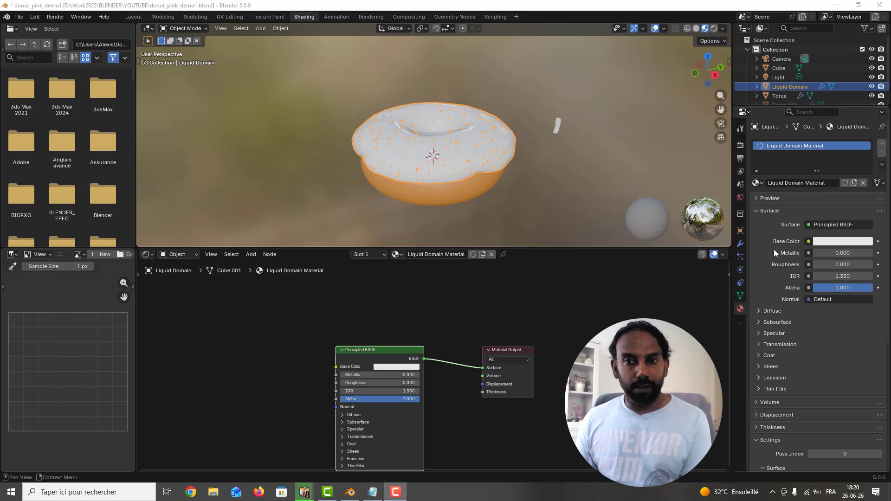
Step: Set the icing material's base color to pink with hex value #FF6FA4FF
click(842, 241)
click(817, 228)
click(814, 228)
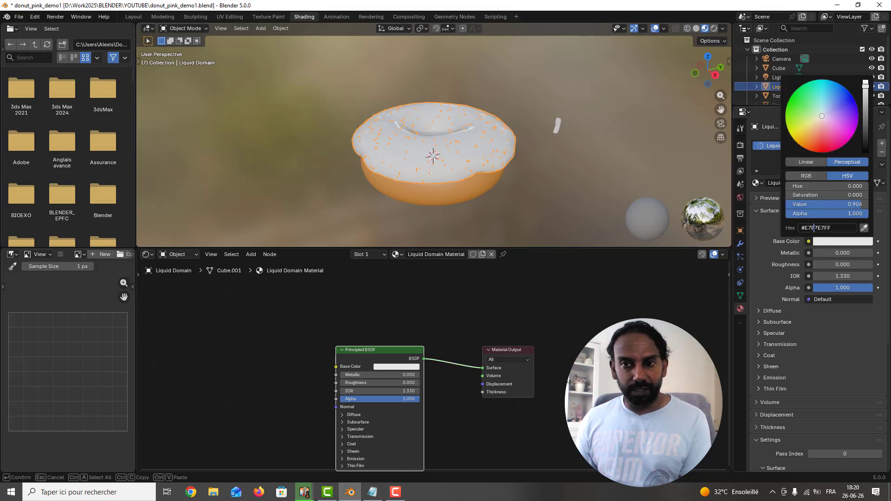
key(ctrl+a)
text(#FF6FA4)
key(Return)
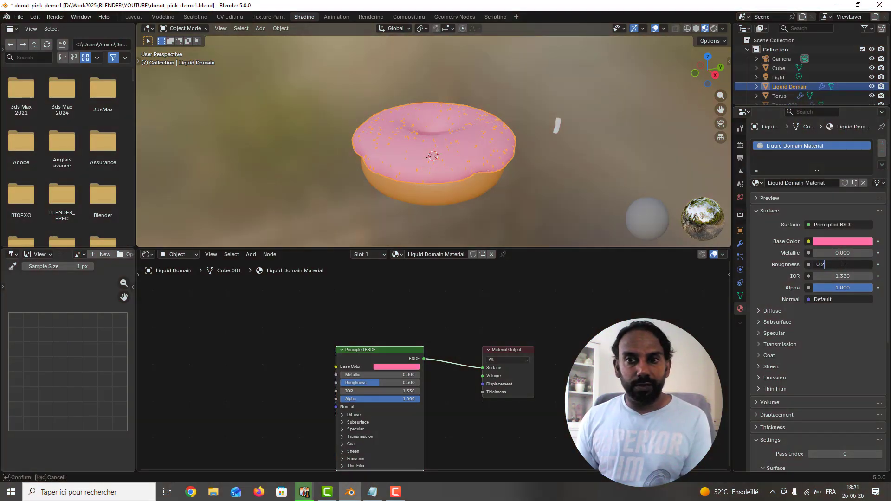
Step: Set the icing material's roughness to 0.25 and save the file
drag(843, 265, 845, 262)
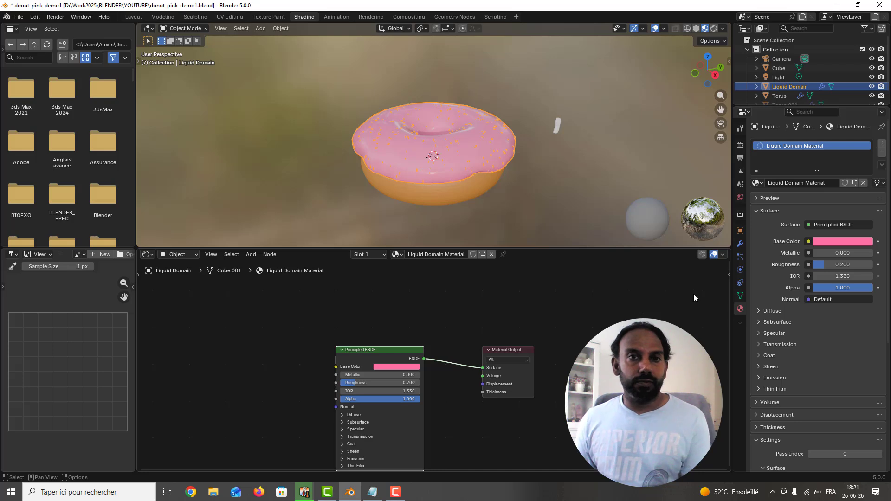
click(853, 264)
text(0)
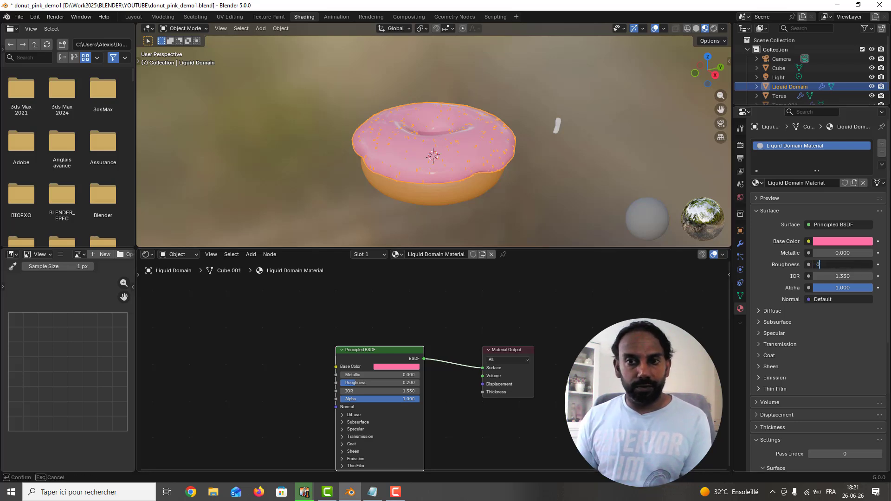
text(.25)
key(Return)
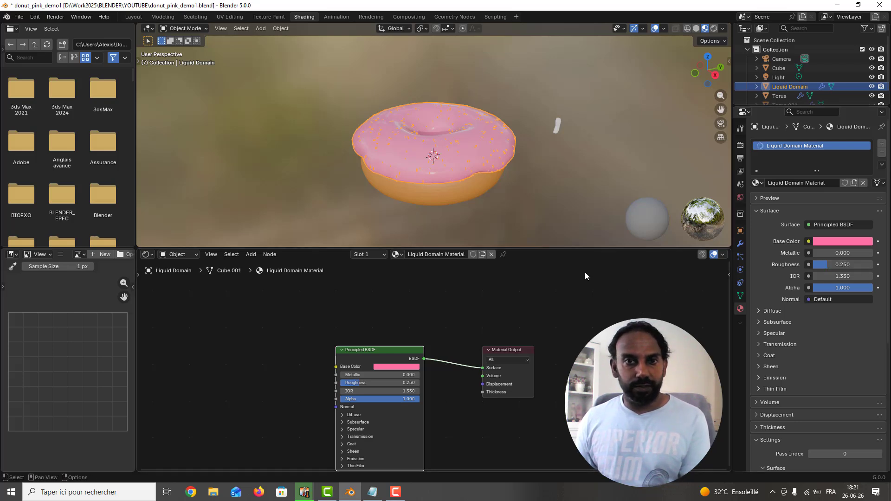
click(585, 273)
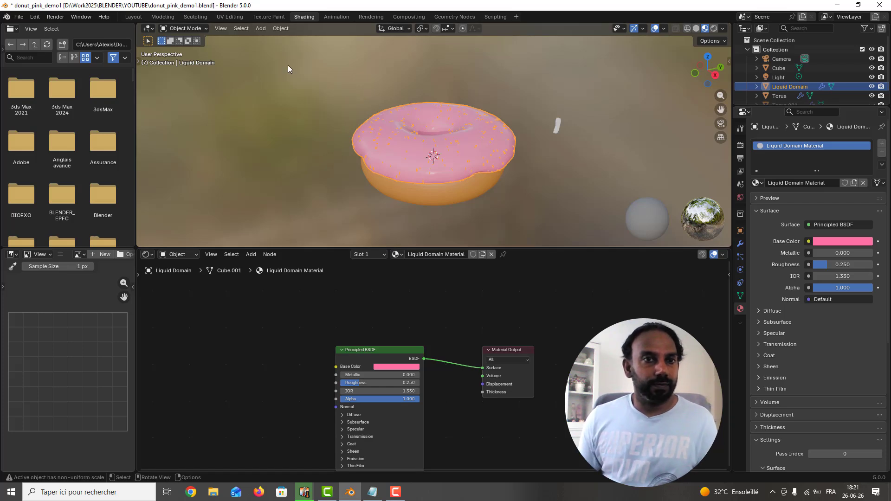
key(ctrl+s)
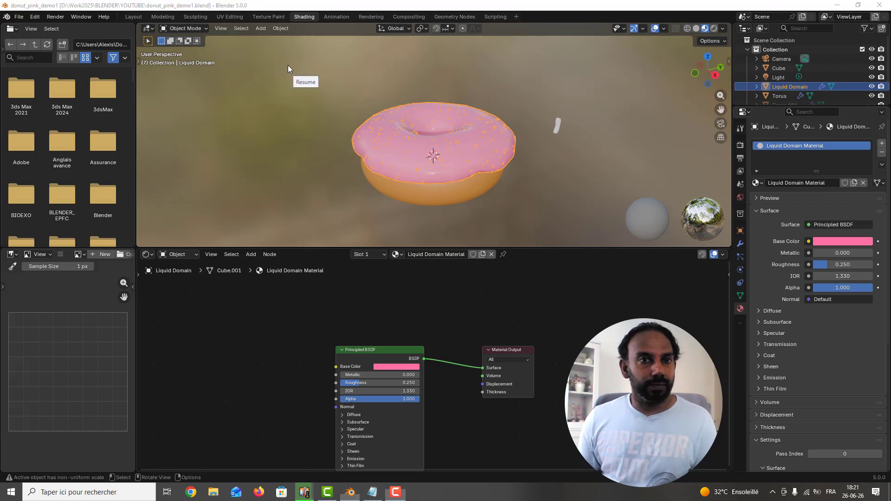
Step: Create a new material for the Cube sprinkle and add an Object Info node beside its Principled BSDF
click(789, 68)
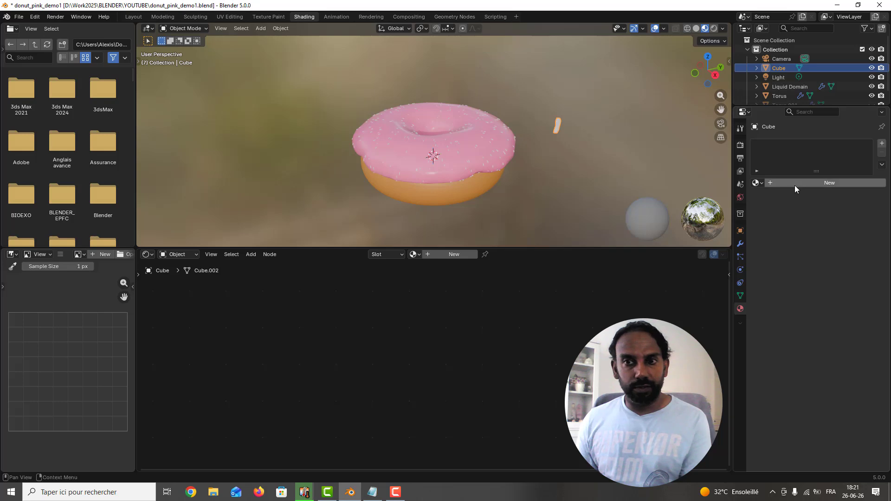
click(462, 254)
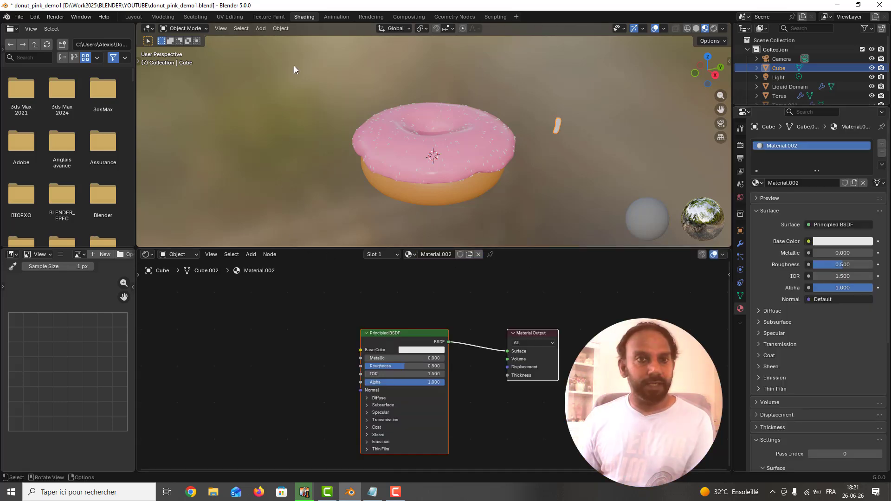
click(217, 325)
key(shift+a)
click(217, 325)
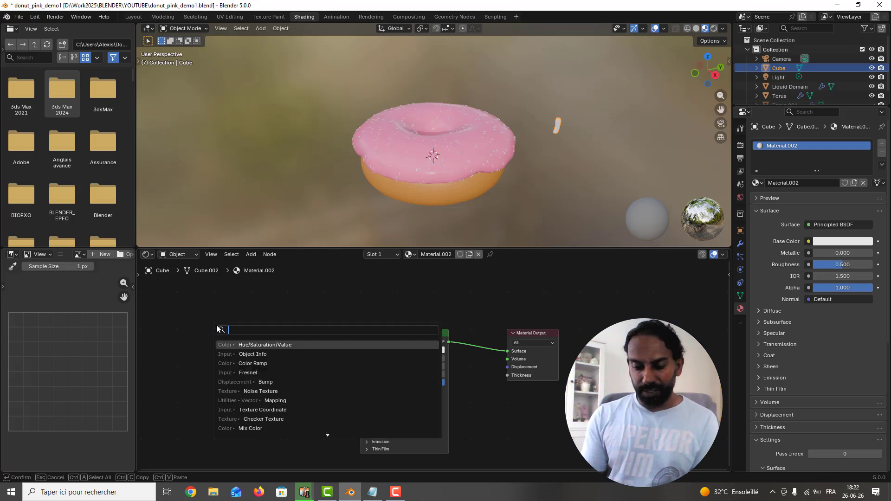
text(objec)
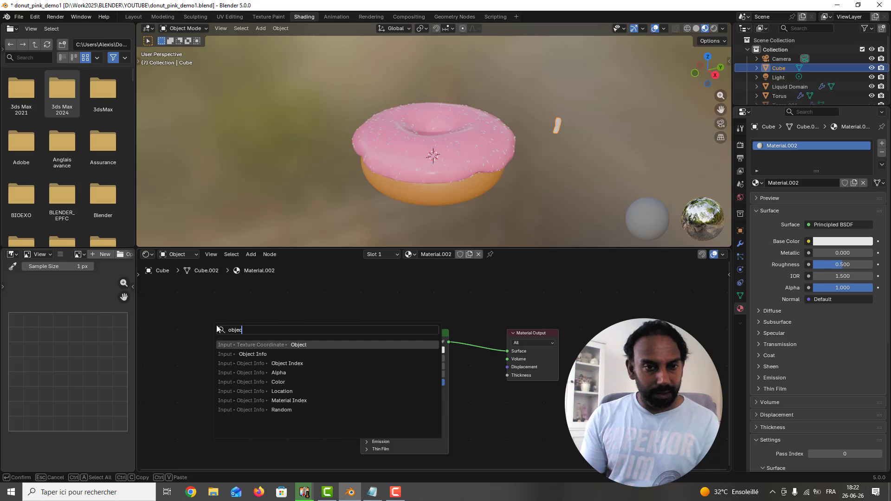
text(t info)
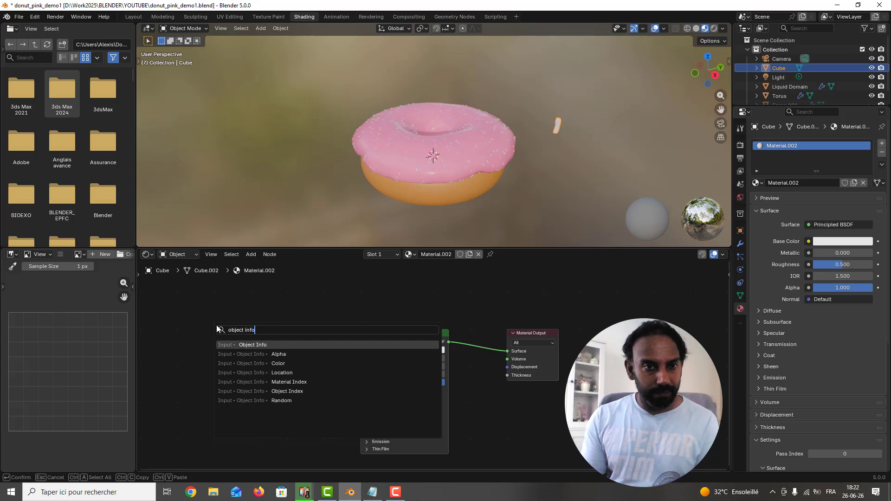
key(Return)
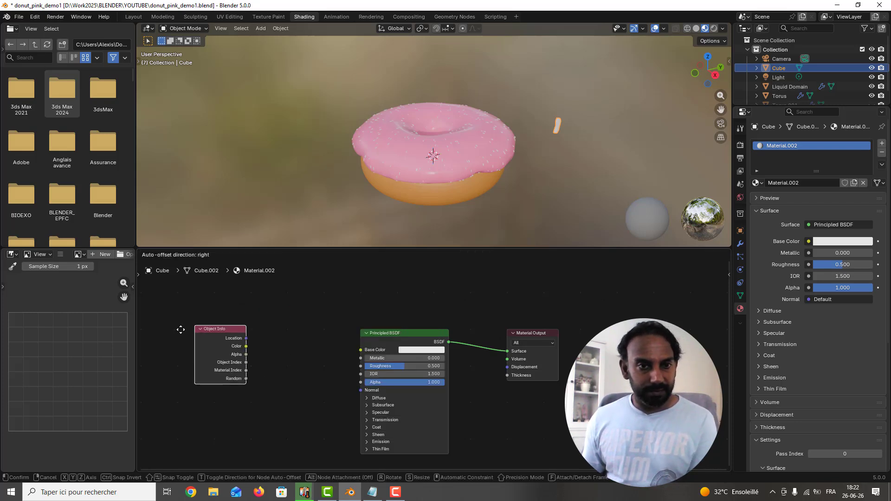
click(170, 334)
Step: Add a Hue/Saturation/Value node, linking Object Info's Random output to its Hue and its Color output to the Principled BSDF's Base Color
key(shift+a)
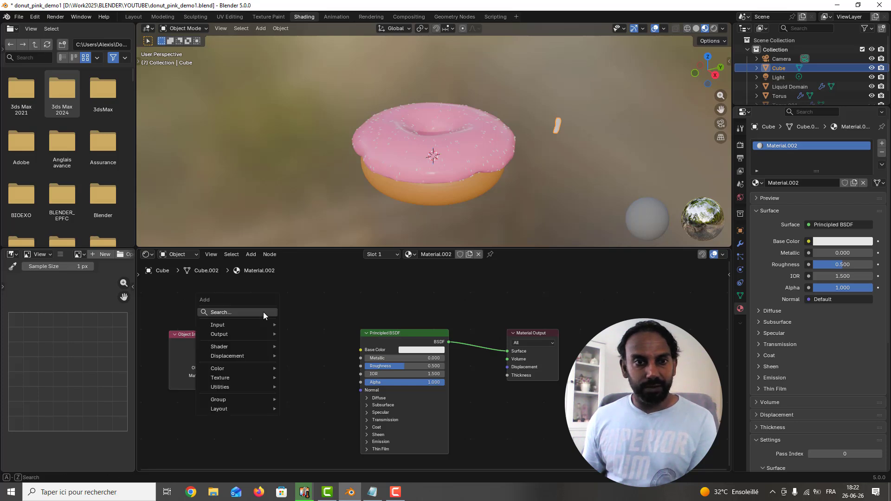
click(263, 312)
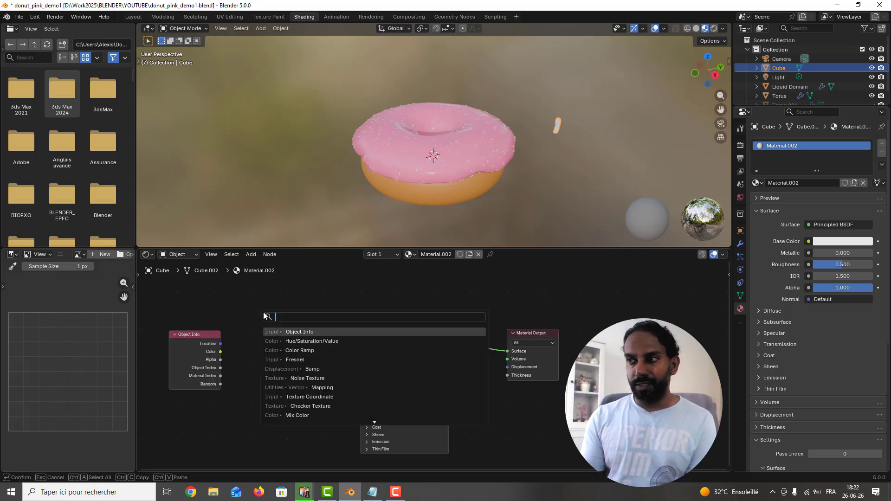
text(hue st)
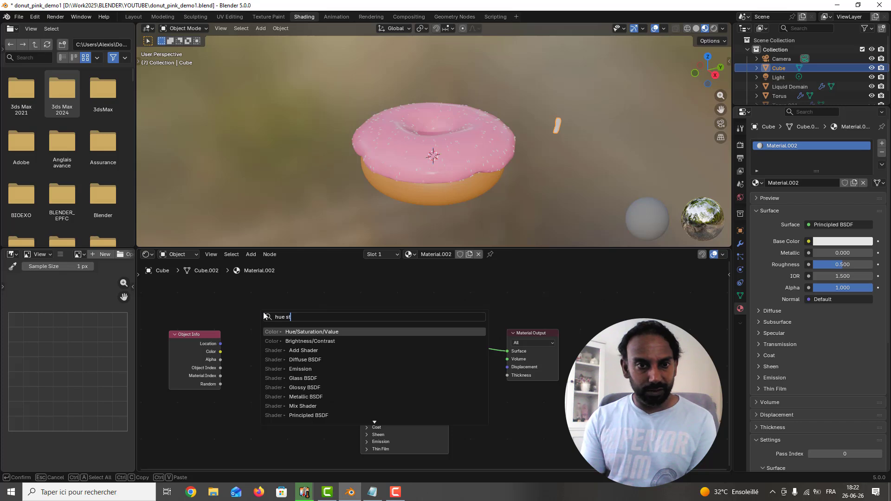
key(Return)
click(263, 312)
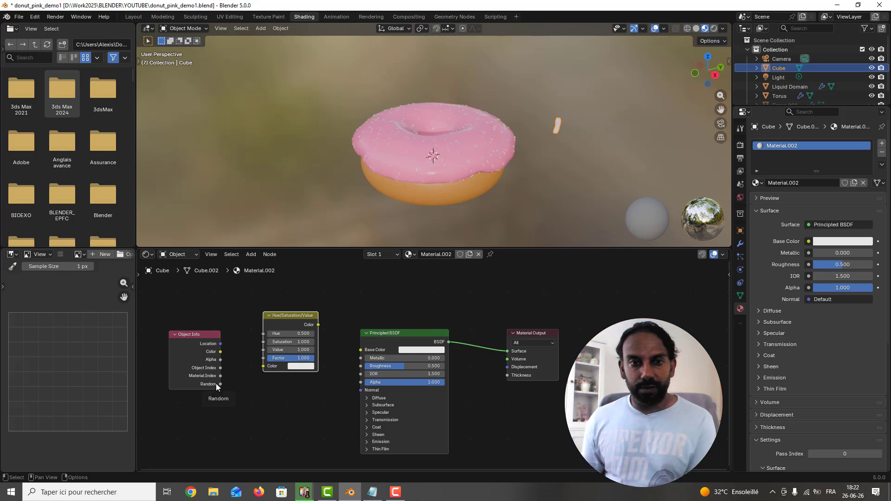
drag(216, 384, 264, 333)
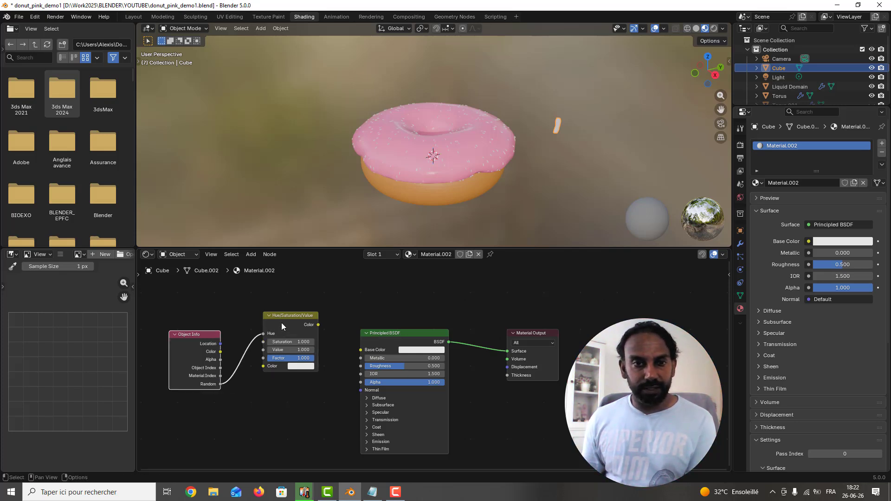
drag(317, 325, 358, 350)
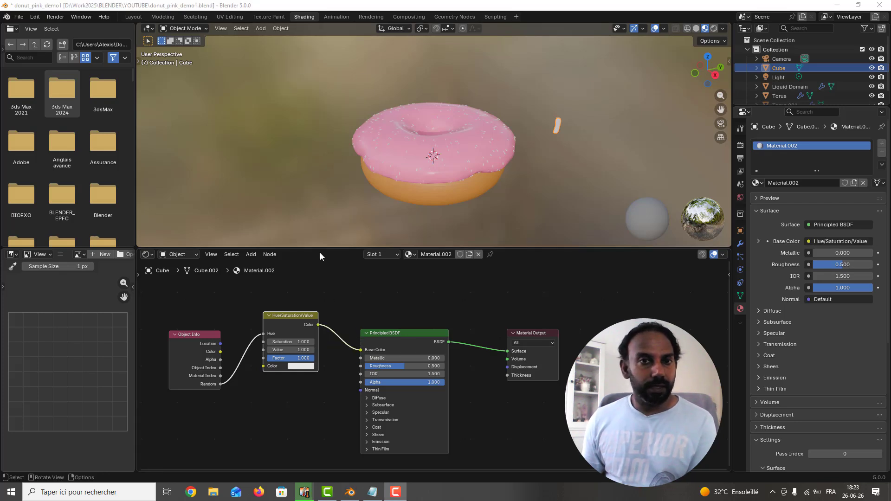
Step: Set the Hue/Saturation/Value node's color to pure red with RGB 1, 0, 0 and save the file
click(310, 366)
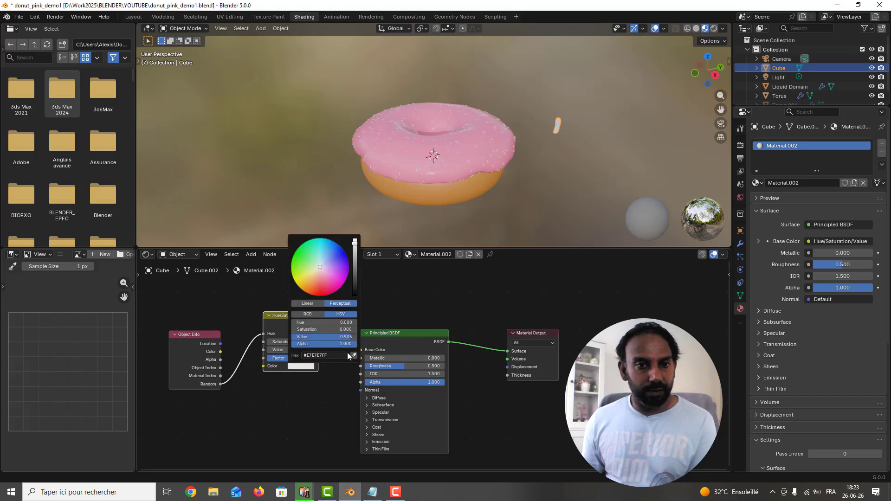
click(308, 313)
double_click(345, 324)
text(1)
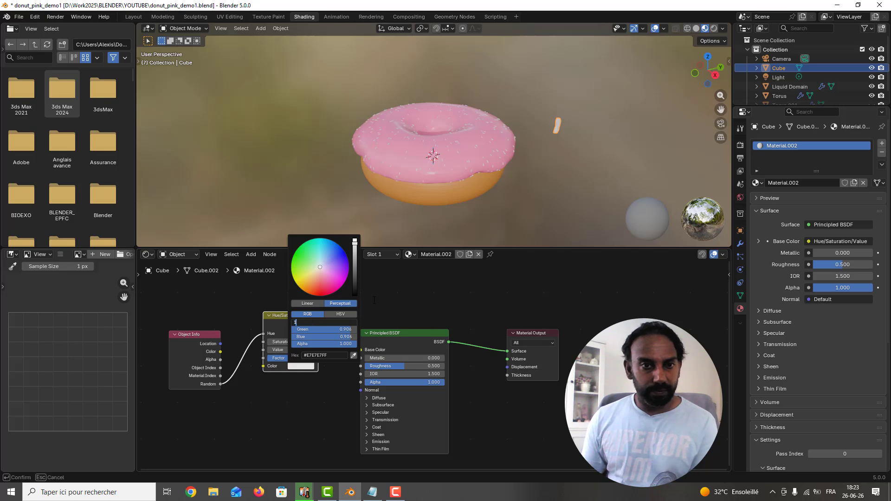
key(Tab)
text(0)
key(Tab)
text(0)
key(Return)
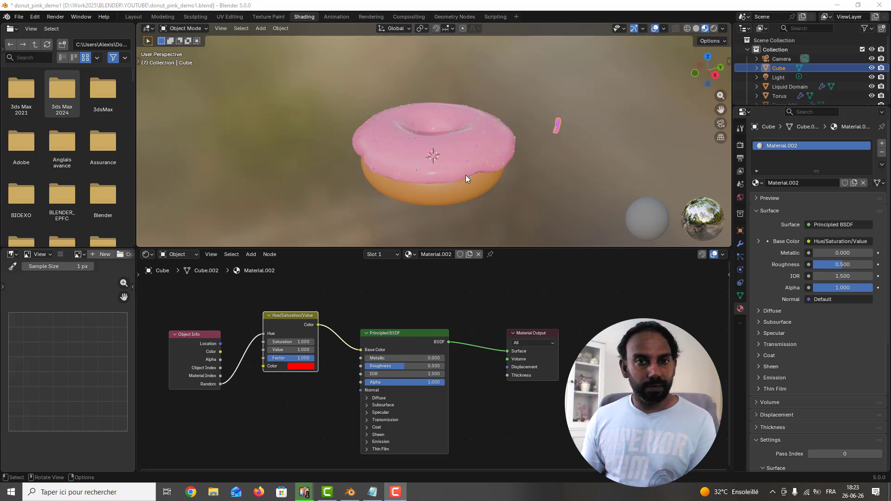
scroll(466, 174, up, 3)
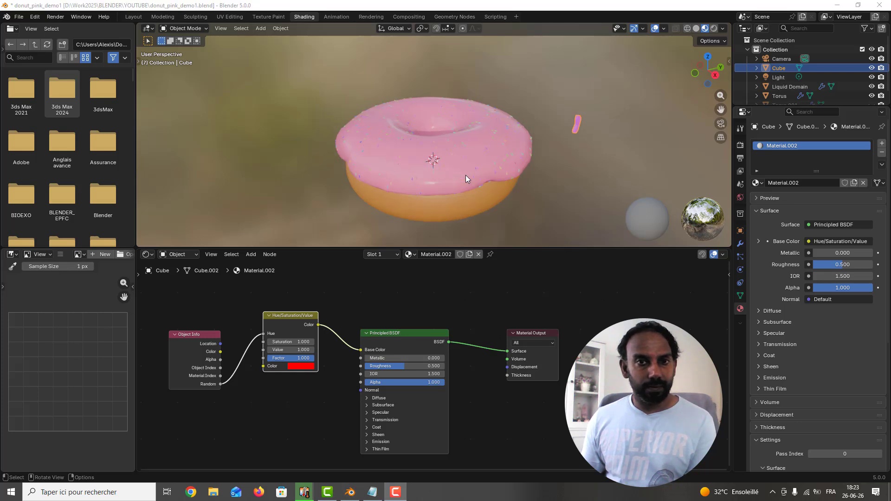